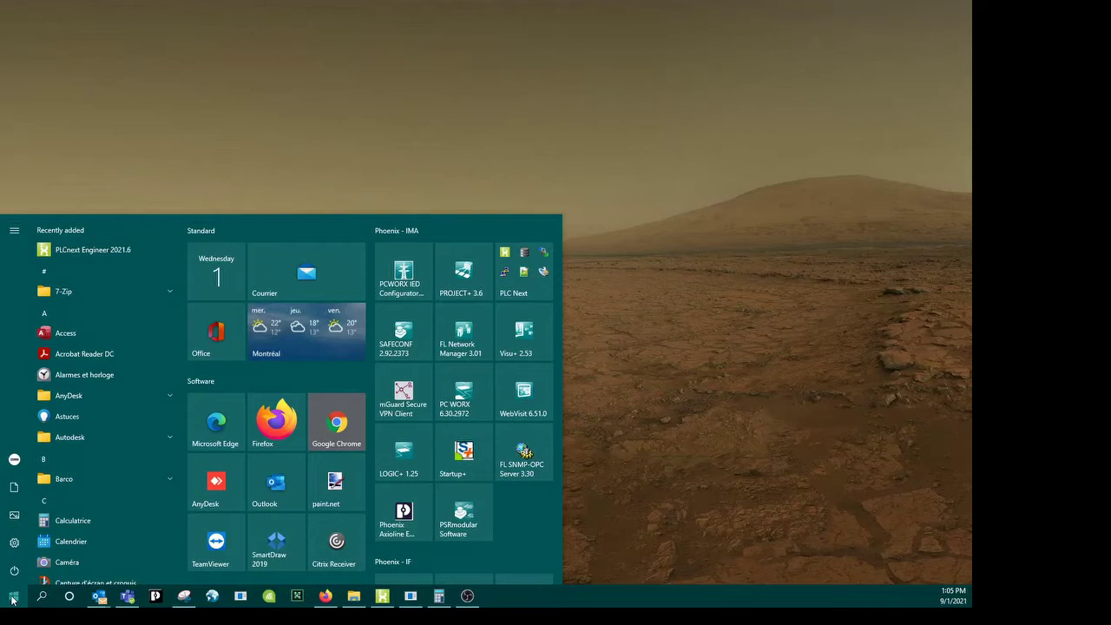
Step: Open PC Worx IED Configurator and create a new project named video_test
left_click(13, 599)
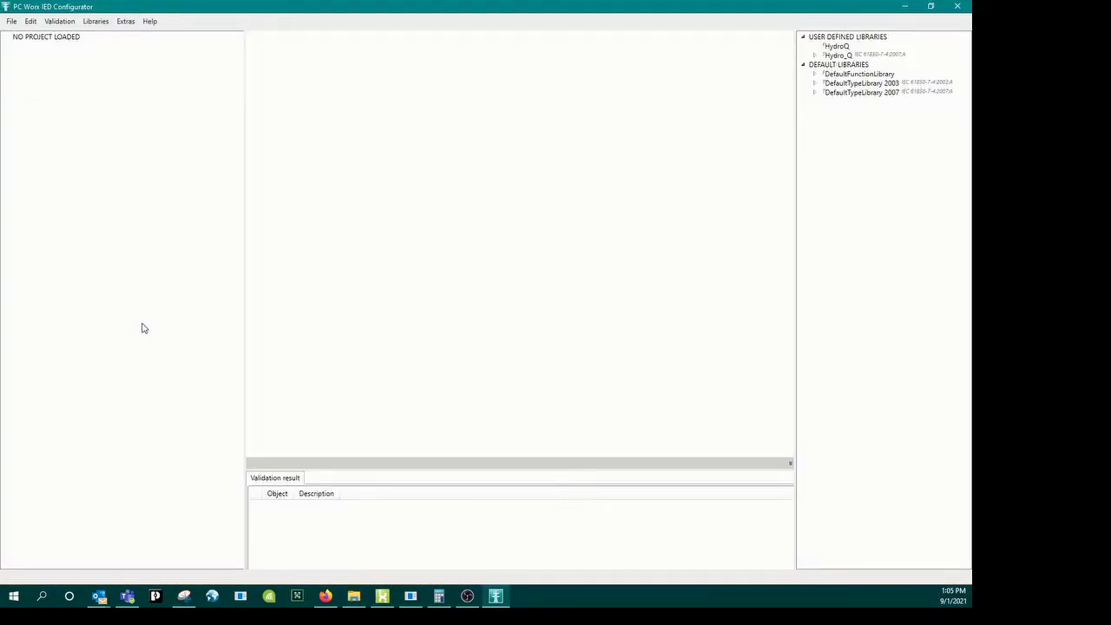
left_click(14, 22)
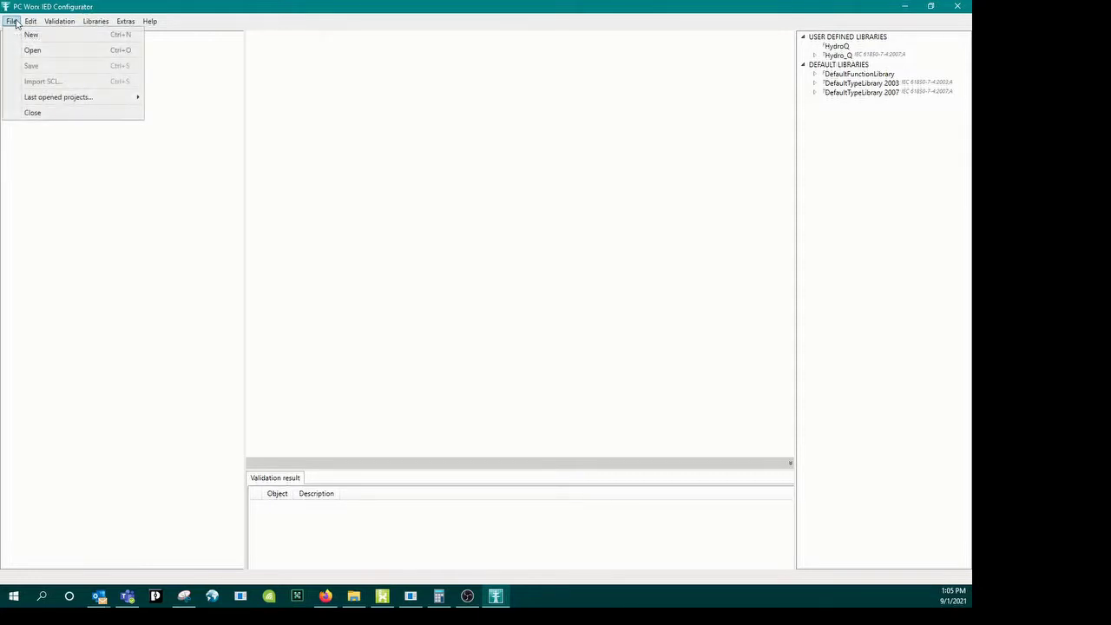
left_click(15, 22)
left_click(14, 22)
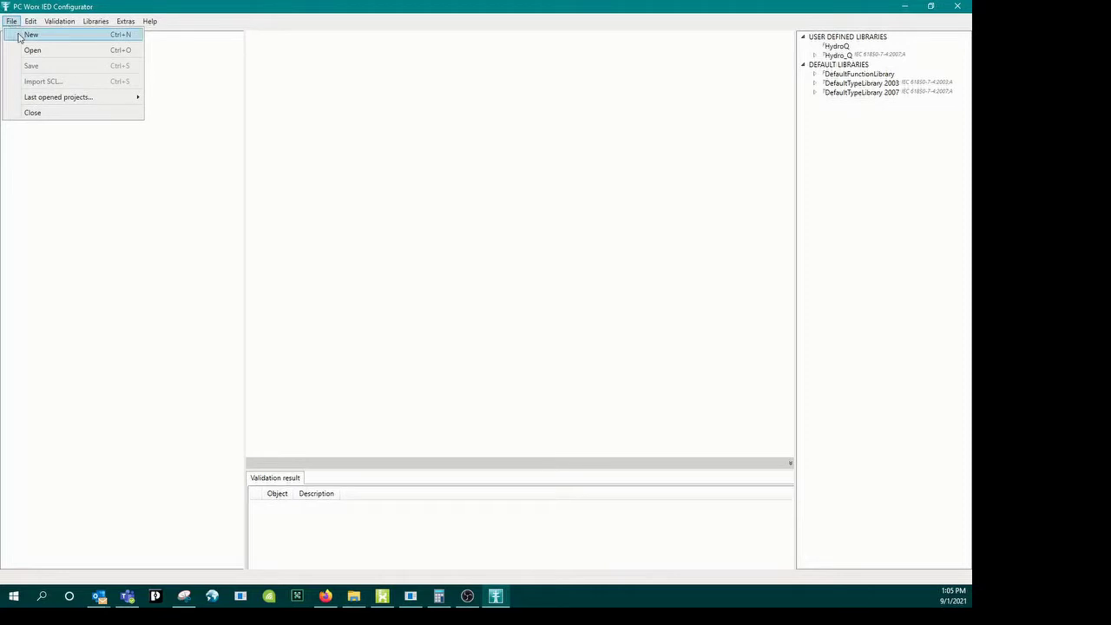
left_click(34, 35)
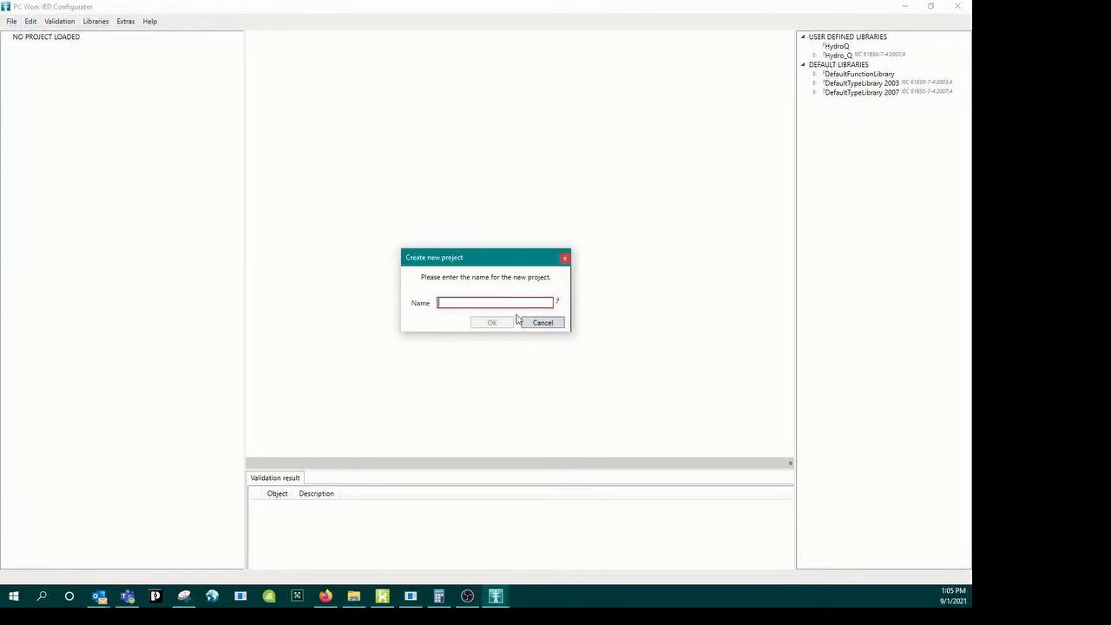
type("video_test")
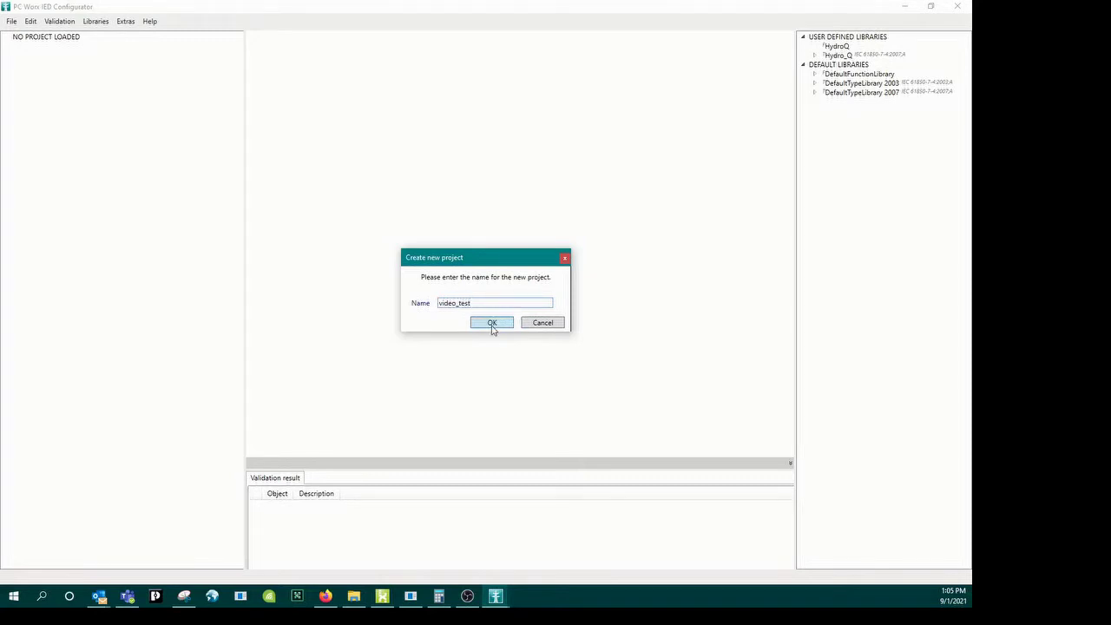
left_click(491, 322)
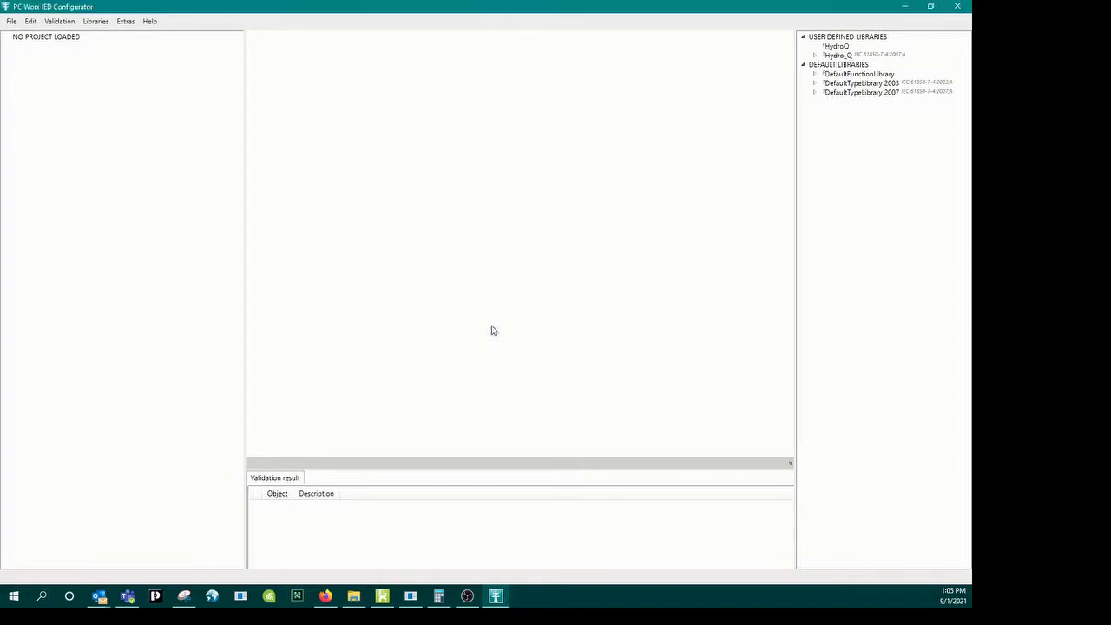
Step: Add an IED of type AXL F BK SAS (2007/FW 1.30) to the video_test project
left_click(27, 39)
left_click(280, 70)
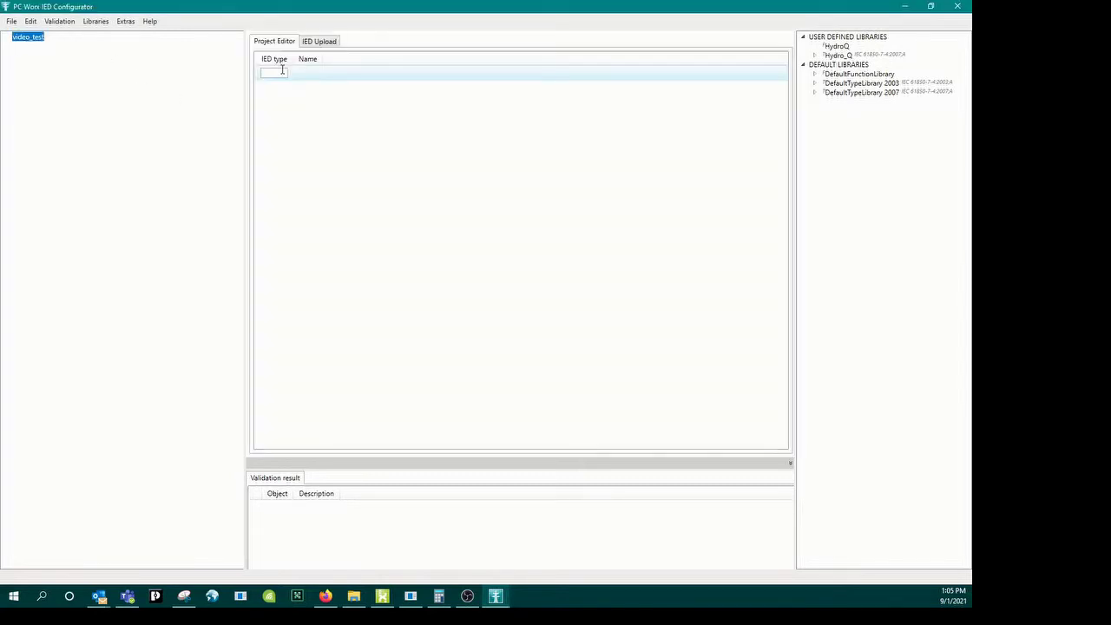
left_click(272, 72)
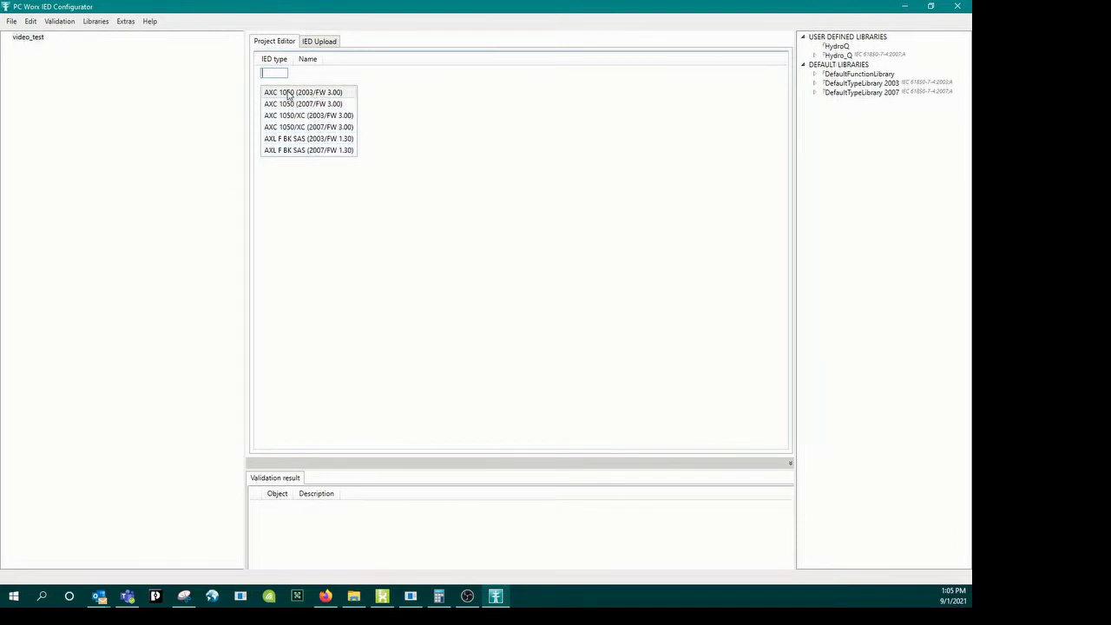
left_click(303, 154)
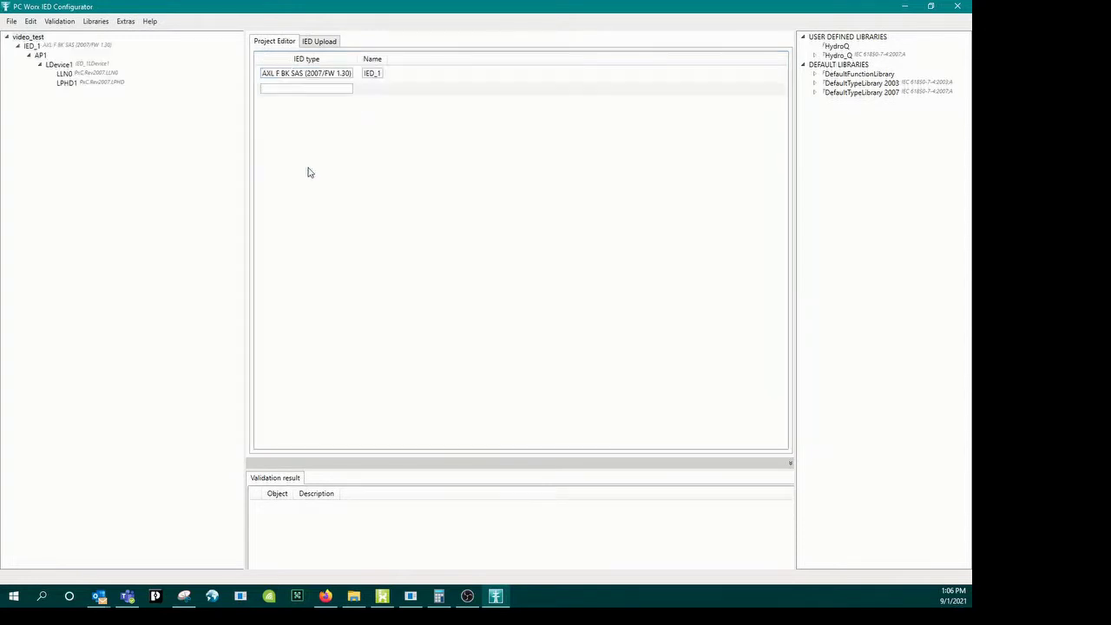
left_click(378, 74)
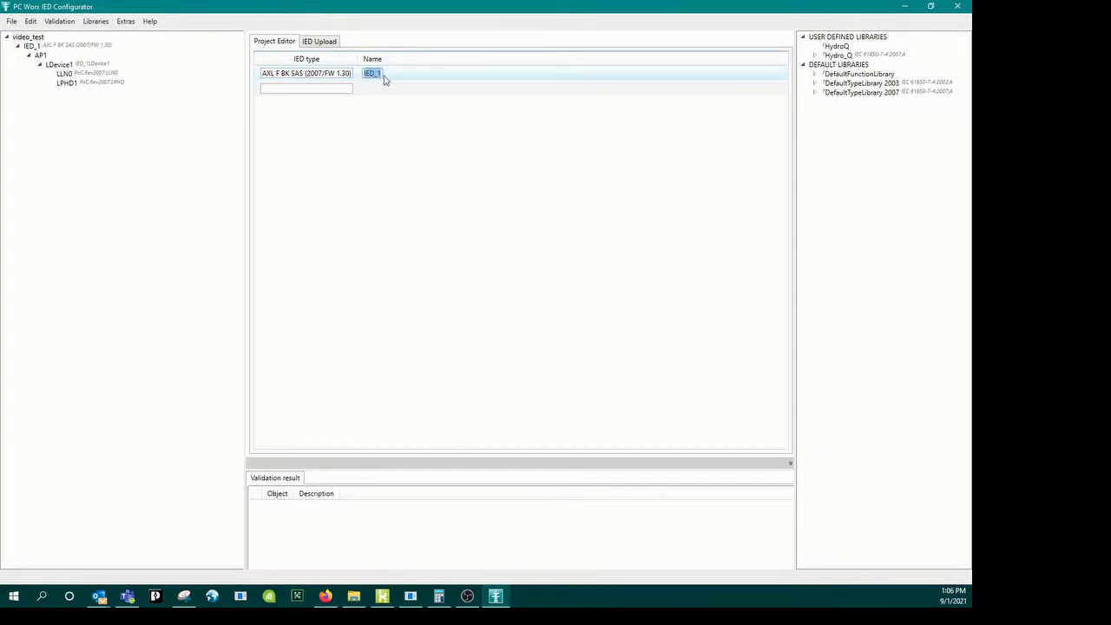
Step: Add a logical node of type PxC.Rev2007.GGIO.DI32 to LDevice1 under access point AP1
left_click(59, 65)
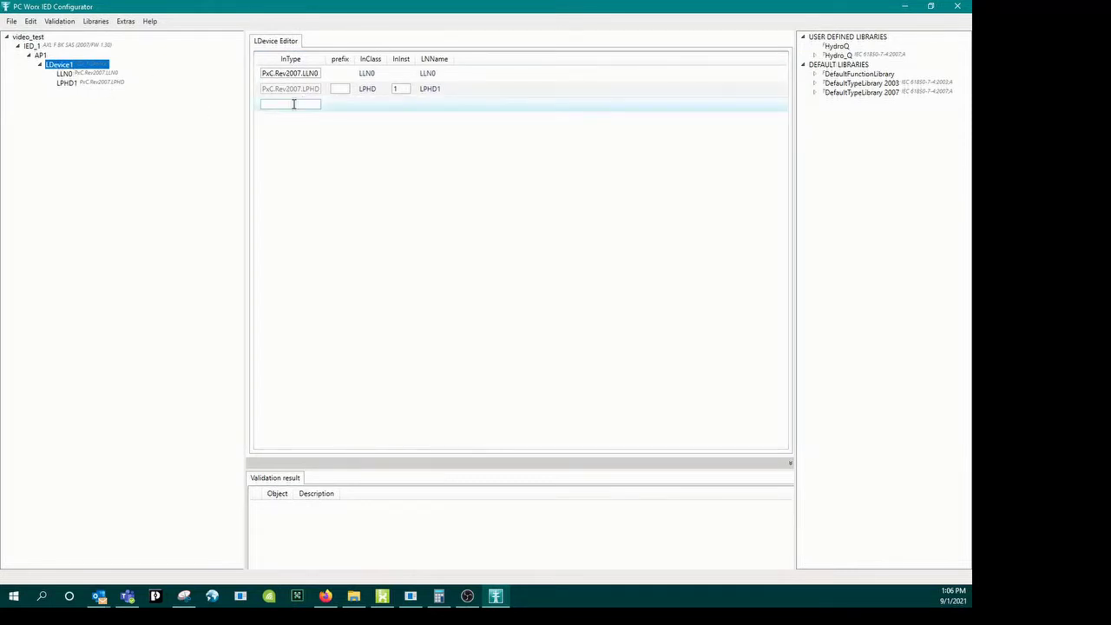
left_click(294, 105)
key("Down")
key("Down")
key("Down")
key("Down")
key("Down")
key("Down")
key("Down")
key("Down")
key("Down")
key("Down")
key("Down")
key("Down")
key("Down")
key("Down")
key("Down")
key("Down")
key("Down")
key("Down")
key("Down")
key("Down")
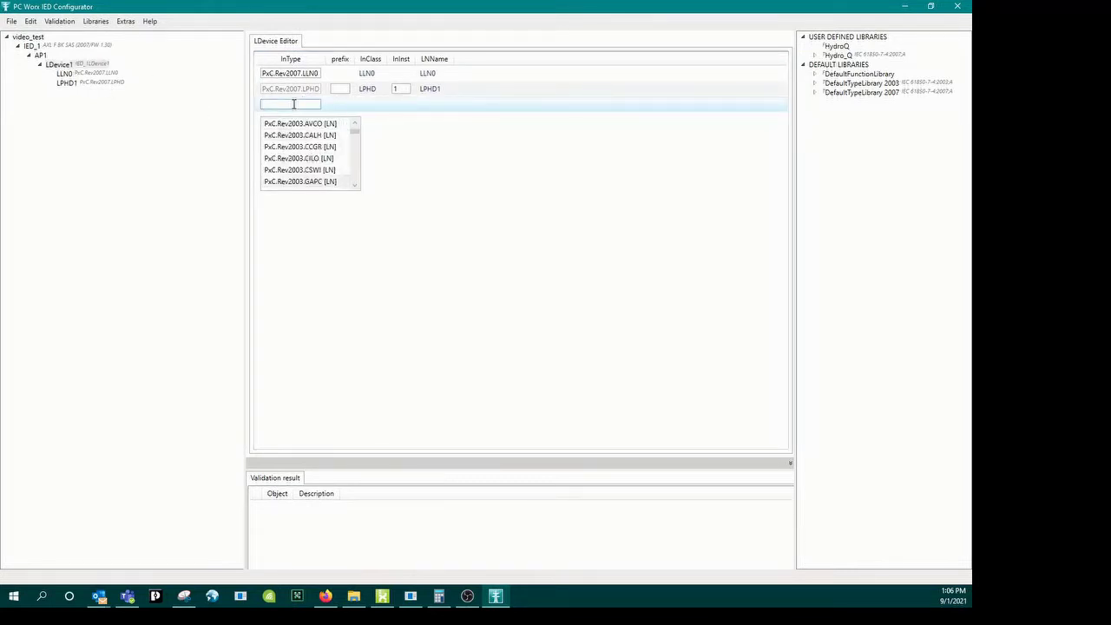
key("Down")
key("Down")
key("Down")
key("Down")
key("Down")
key("Down")
key("Down")
key("Down")
key("Down")
key("Down")
key("Down")
key("Down")
key("Down")
key("Down")
key("Down")
key("Down")
key("Down")
key("Down")
key("Down")
key("Down")
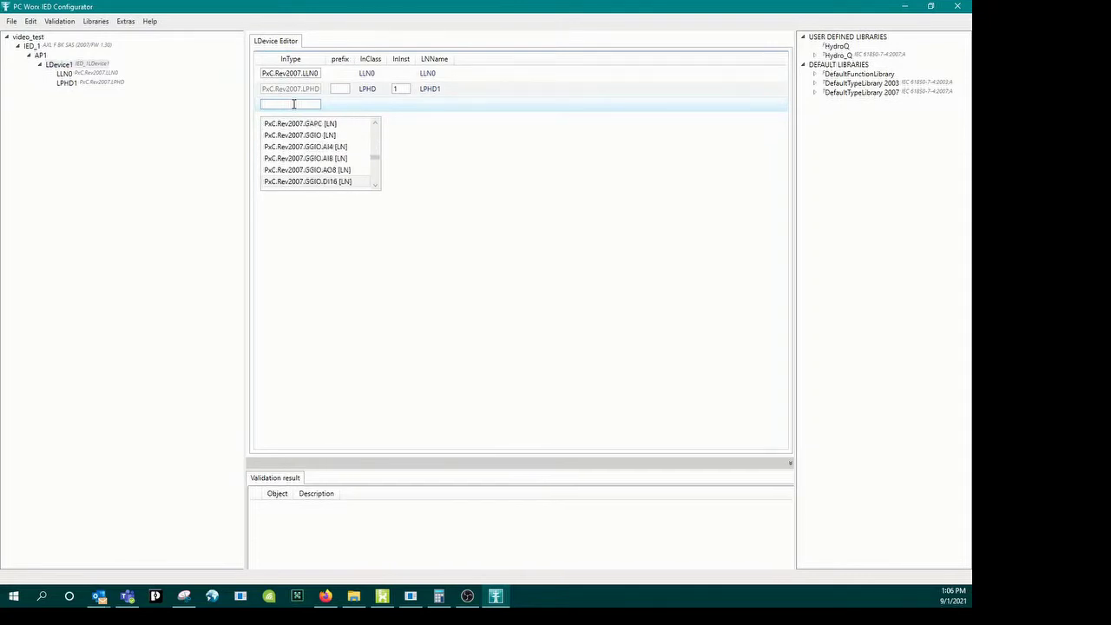
key("Up")
key("Up")
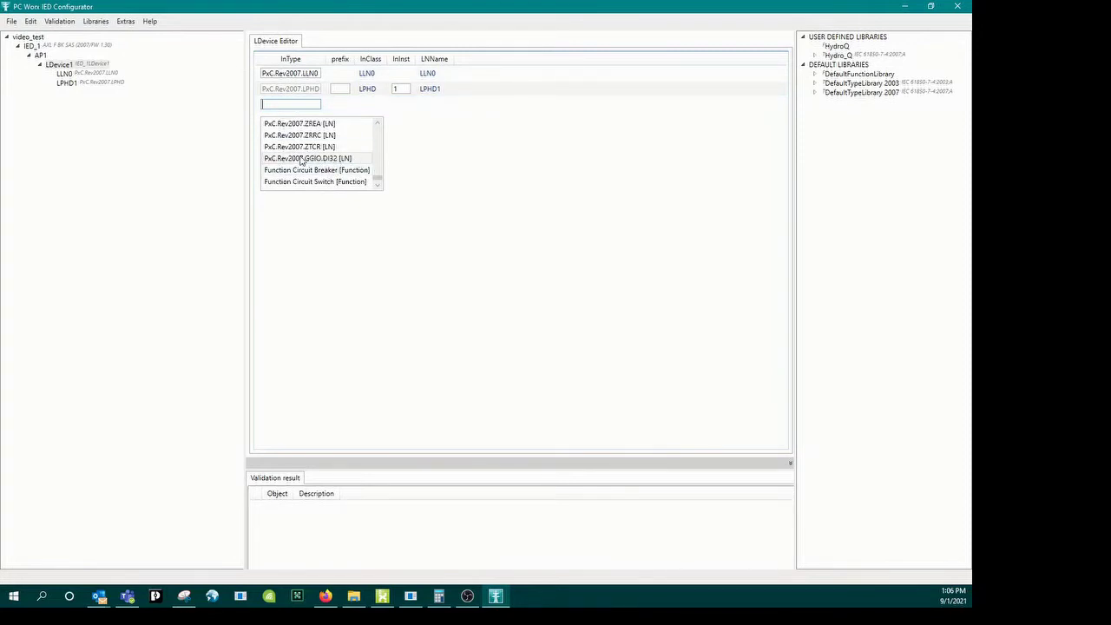
left_click(349, 165)
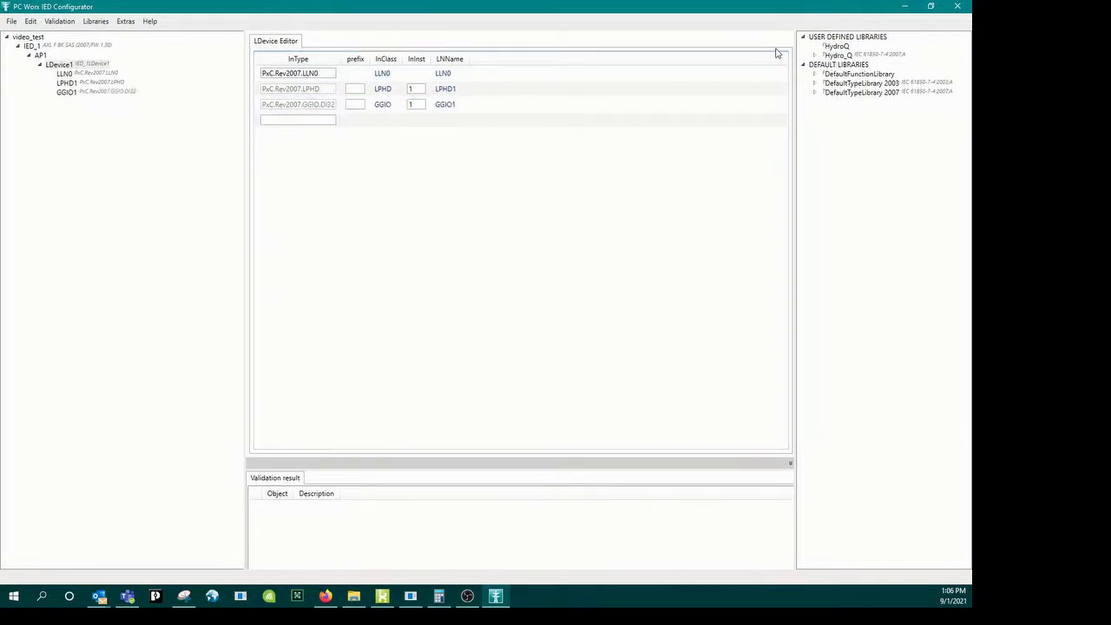
Step: Look through the node types in DefaultTypeLibrary 2007 and set the GGIO.DI32 node's prefix to RD1
left_click(814, 93)
scroll(916, 230, "down", 11)
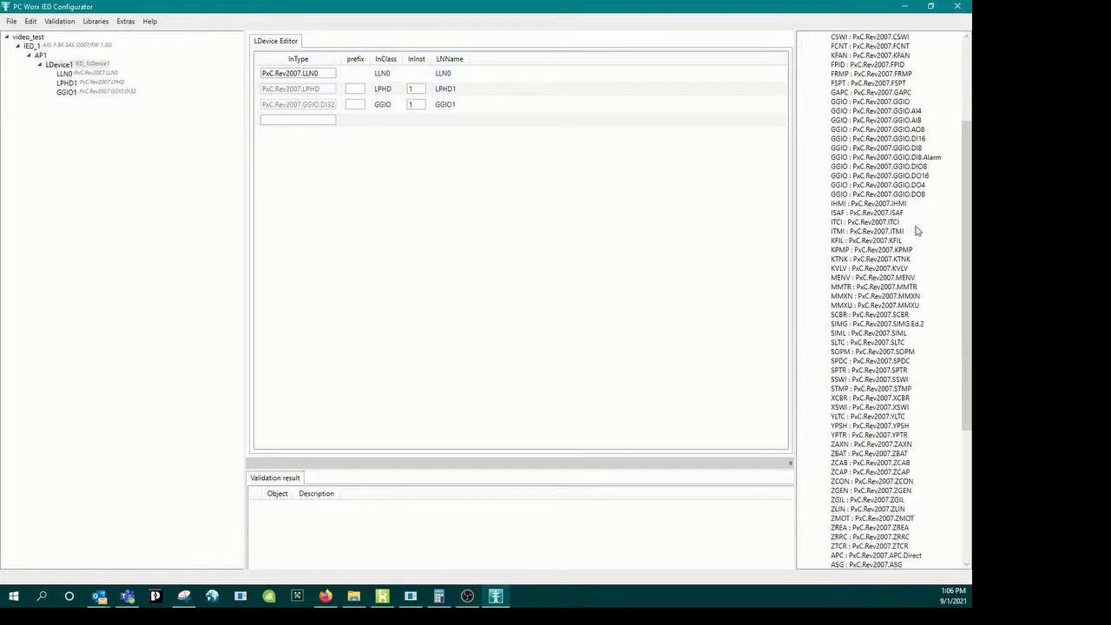
scroll(917, 231, "down", 1)
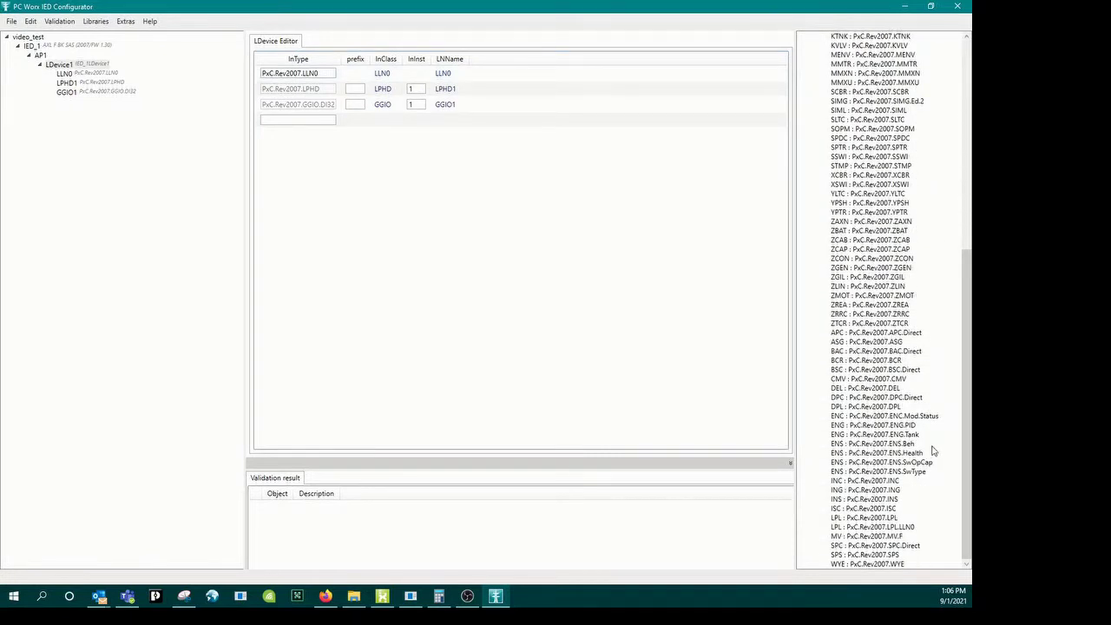
scroll(940, 392, "up", 6)
scroll(941, 376, "up", 2)
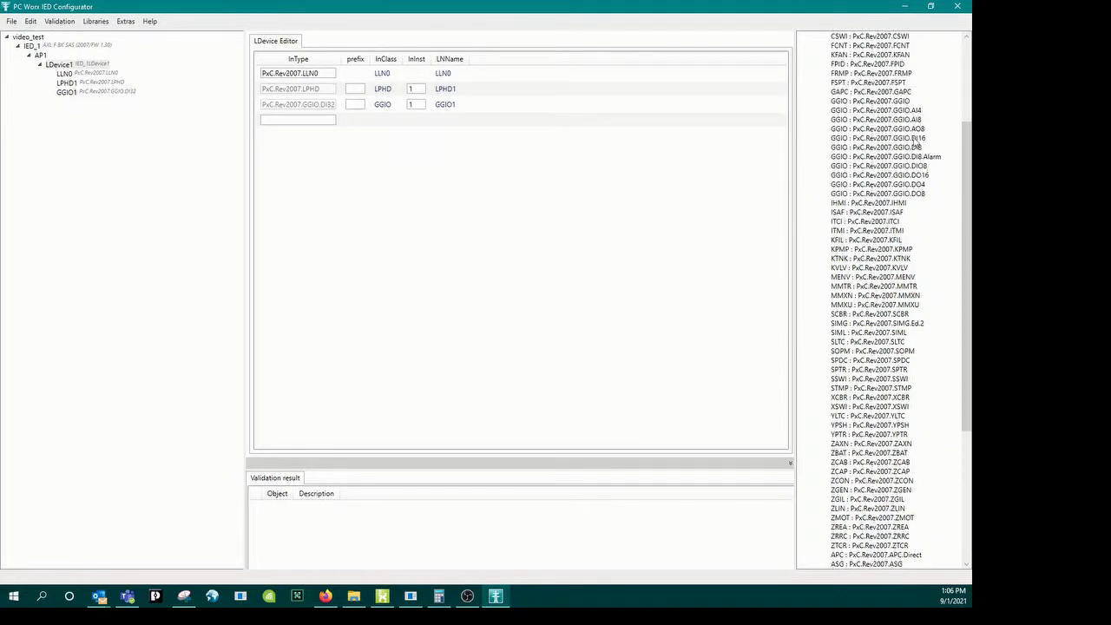
left_click(306, 105)
left_click(350, 104)
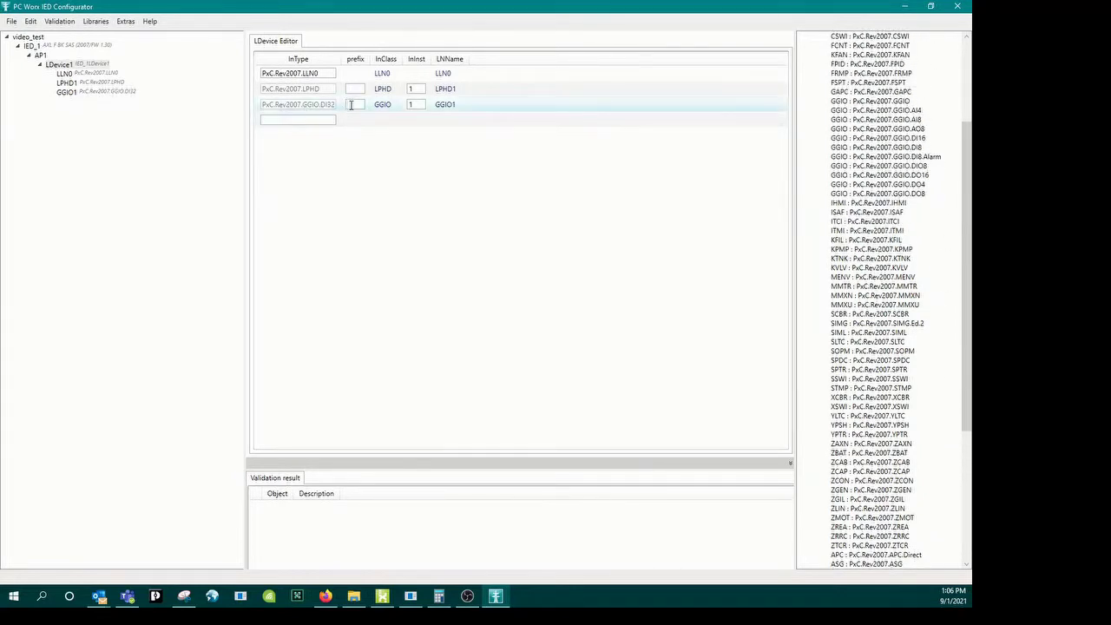
type("RD1")
Step: Add a second logical node of type PxC.Rev2007.GGIO.AI4 to LDevice1
left_click(307, 122)
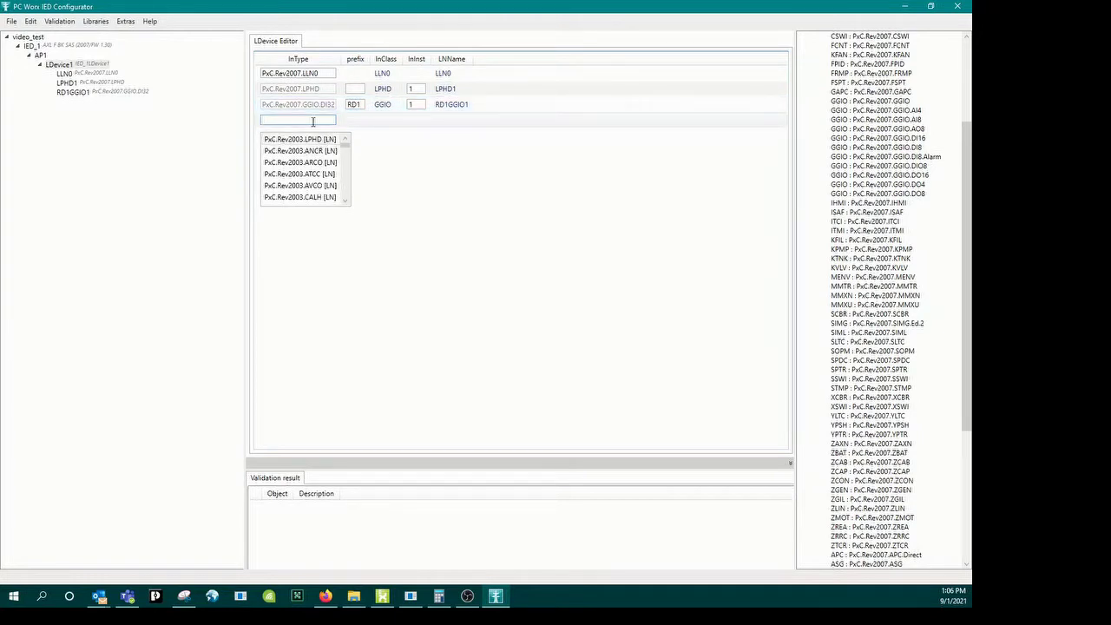
key("Down")
key("Down")
key("Down")
key("Down")
key("Down")
key("Down")
key("Down")
key("Down")
key("Down")
key("Down")
key("Down")
key("Down")
key("Down")
key("Down")
key("Down")
key("Down")
key("Down")
key("Down")
key("Down")
key("Down")
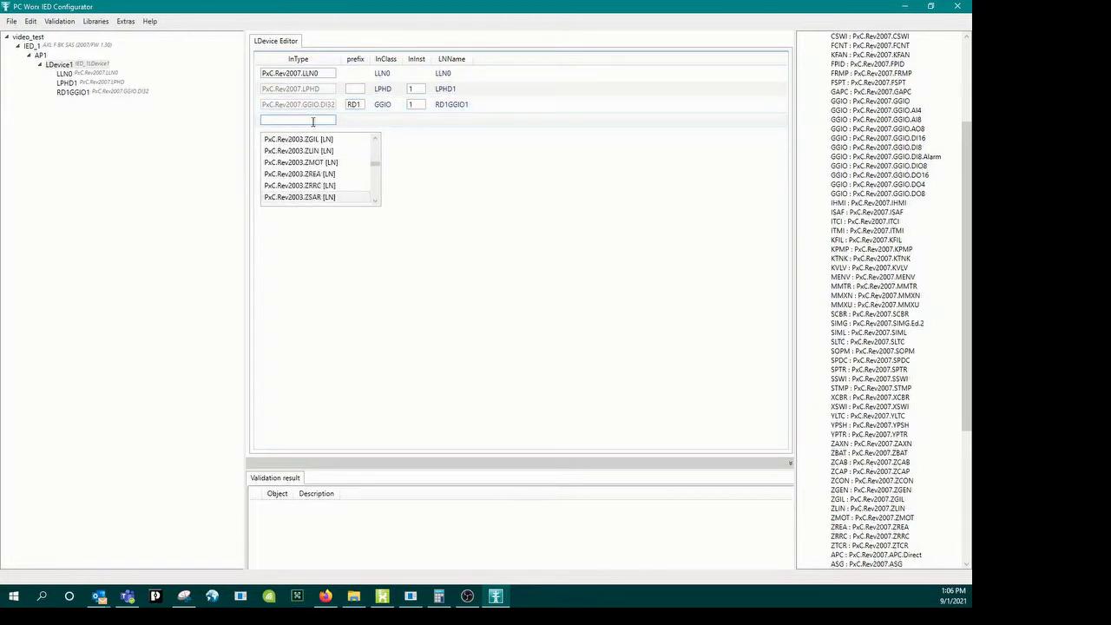
key("Down")
key("Down")
key("Down")
key("Down")
key("Down")
key("Down")
key("Down")
key("Down")
key("Down")
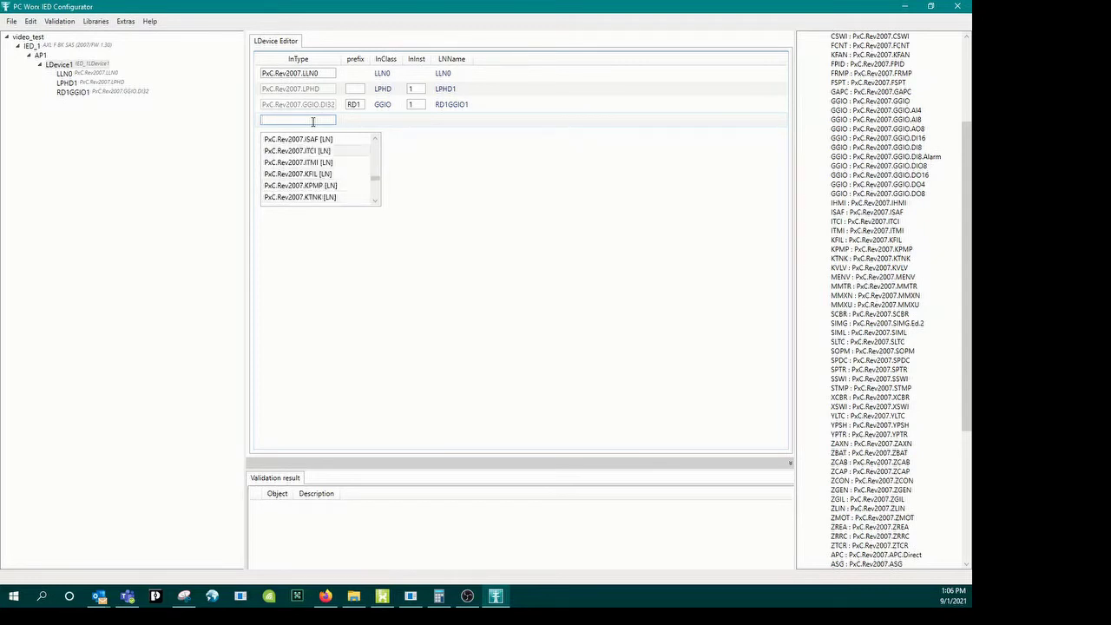
key("Up")
key("Up")
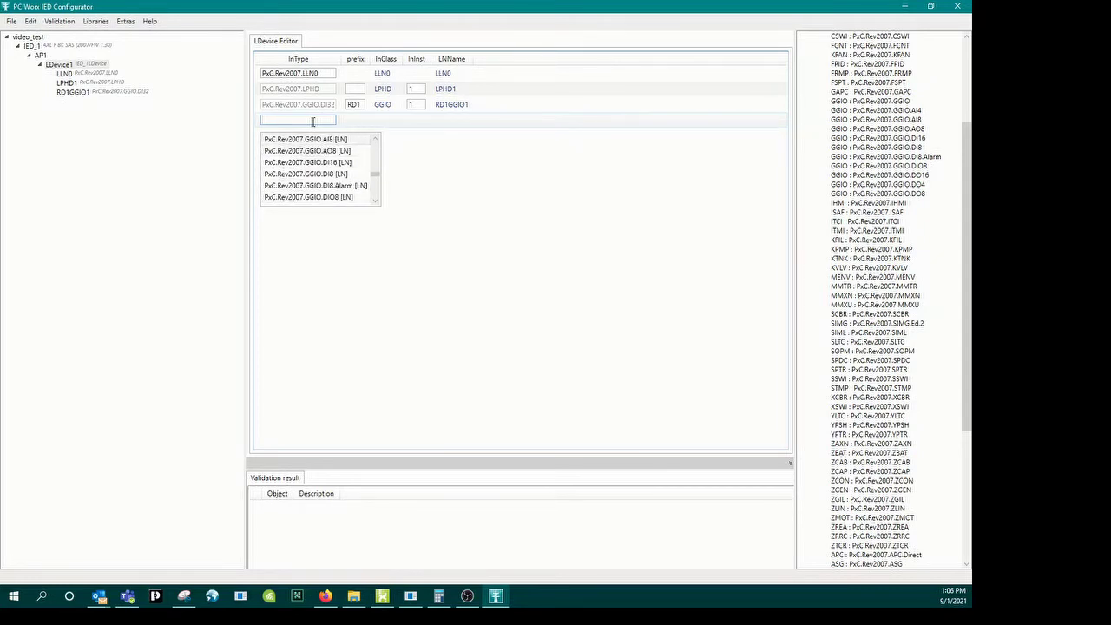
key("Return")
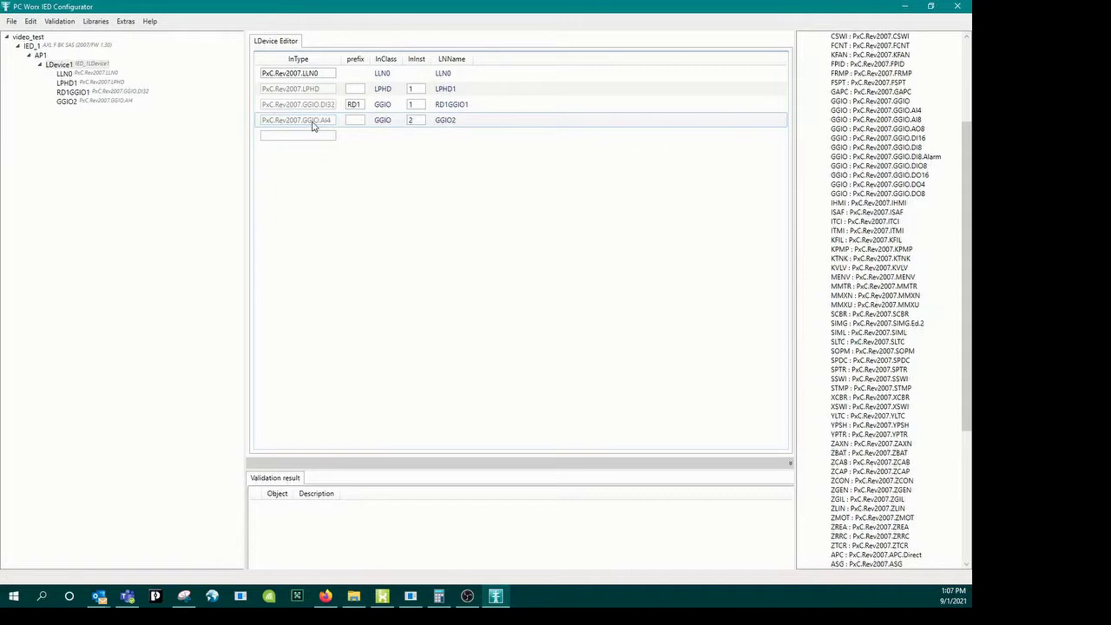
Step: Set the prefix of the GGIO.AI4 logical node to RD1
left_click(355, 120)
type("Rd1")
key("BackSpace")
key("BackSpace")
key("BackSpace")
type("RD1")
Step: Add a third logical node of type PxC.Rev2007.GGIO.DO16 to LDevice1 and set its prefix to RD1
left_click(290, 137)
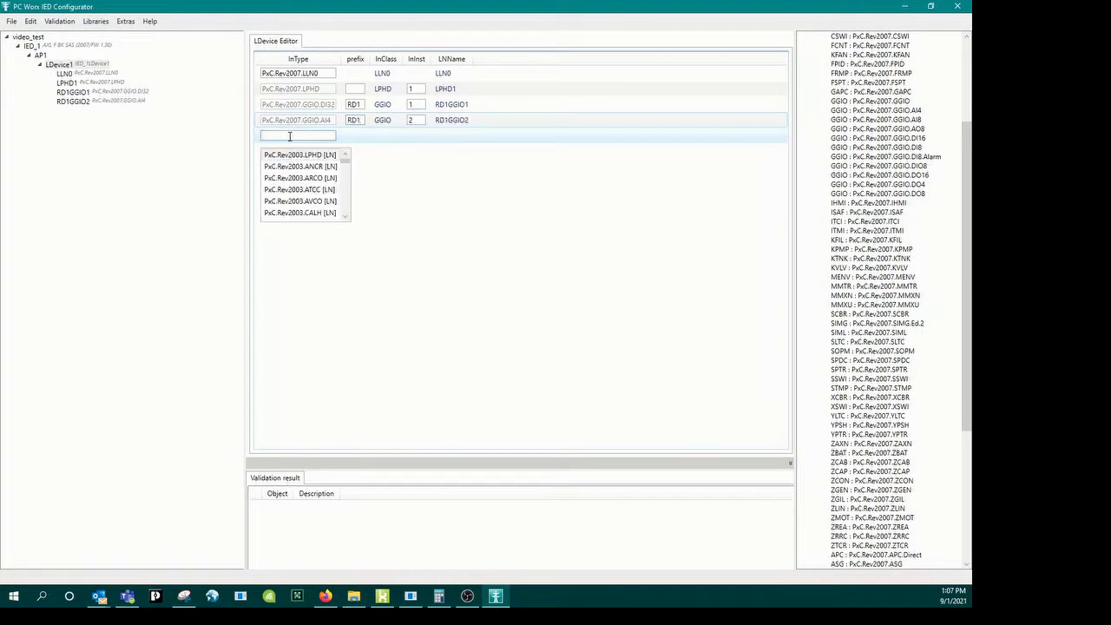
scroll(290, 137, "down", 10)
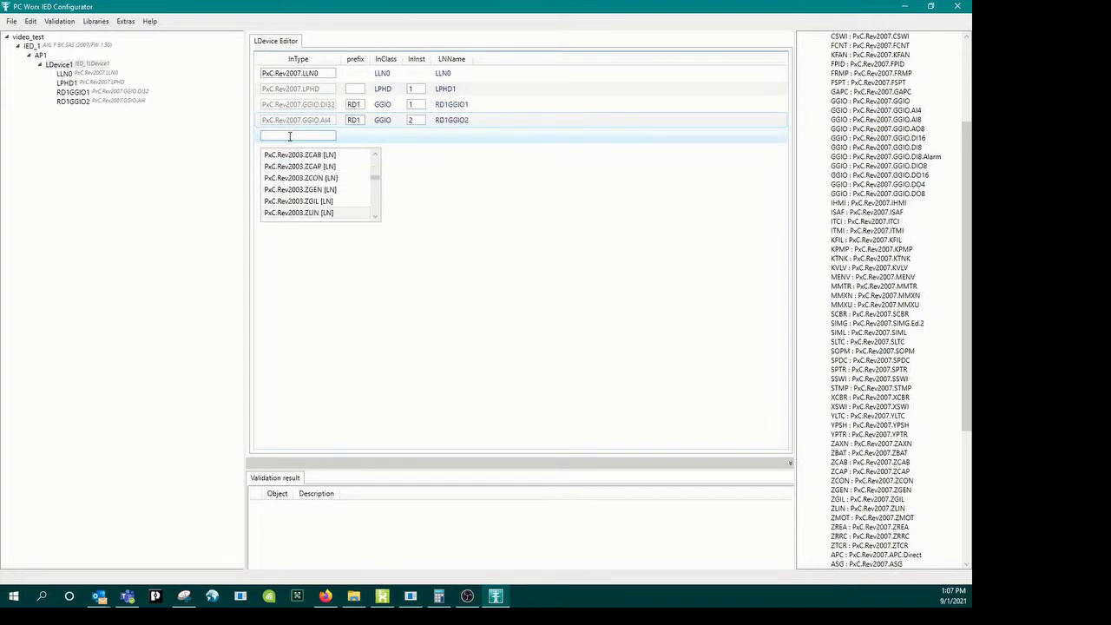
scroll(290, 136, "down", 4)
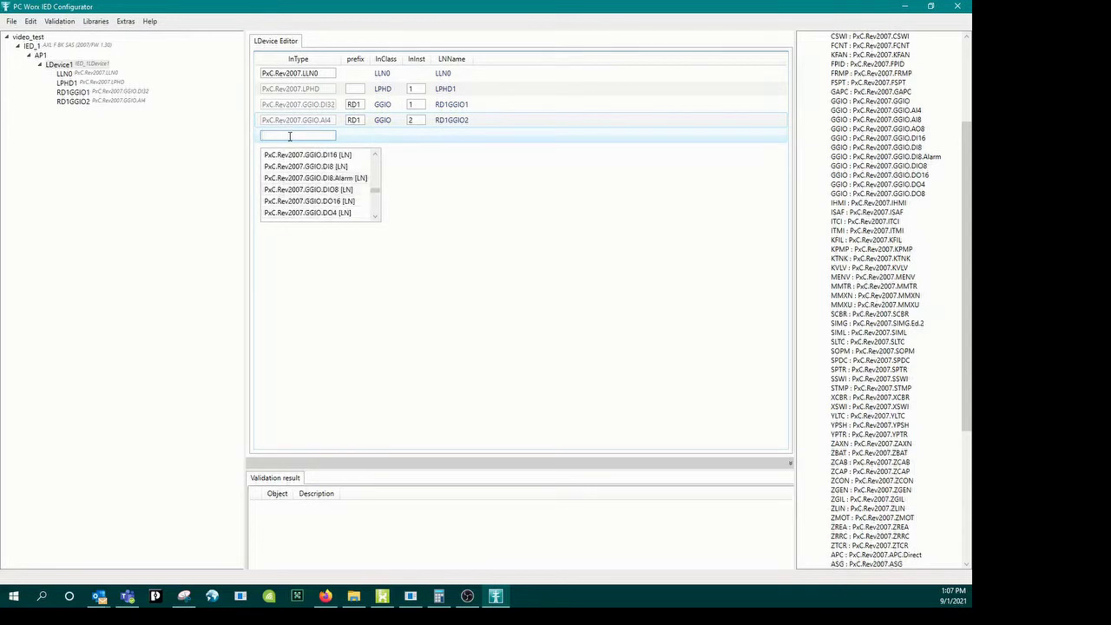
key("Return")
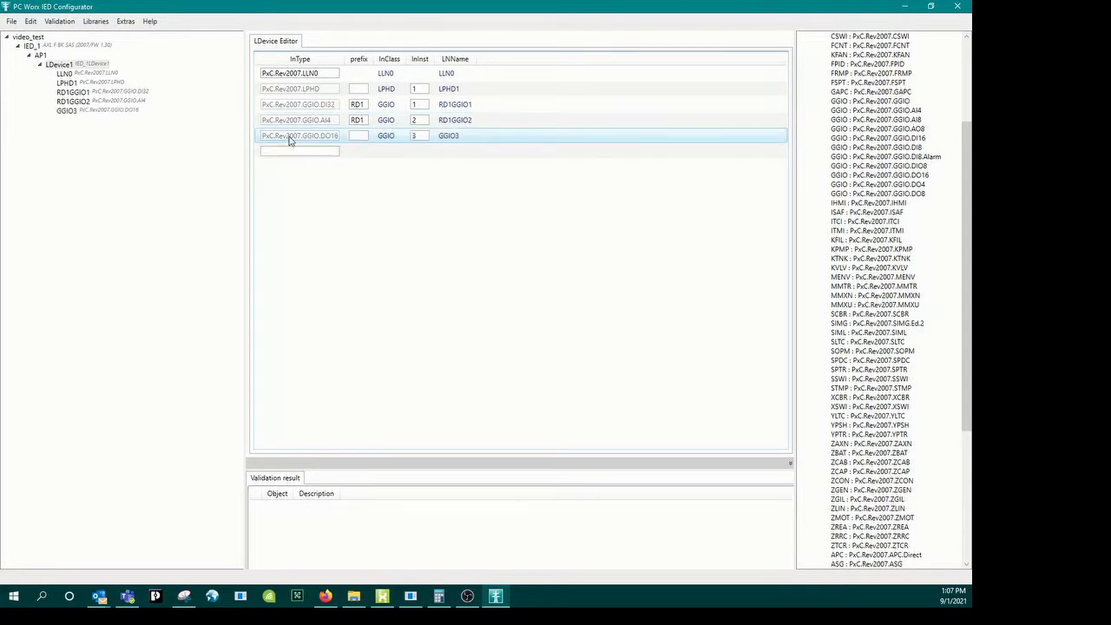
left_click(364, 135)
type("RD1")
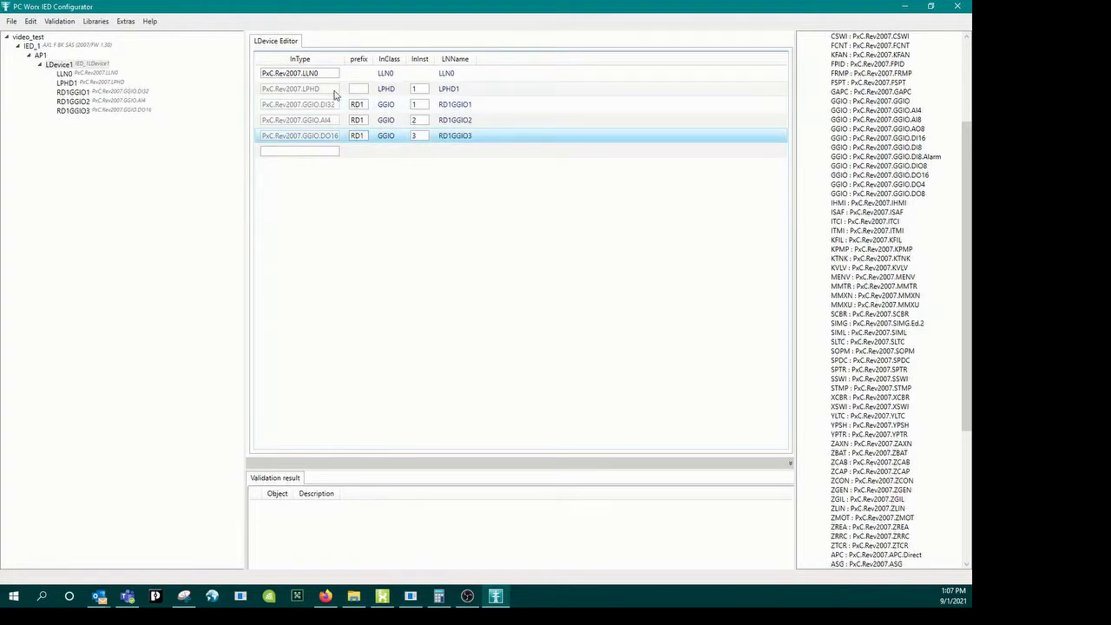
scroll(880, 339, "up", 3)
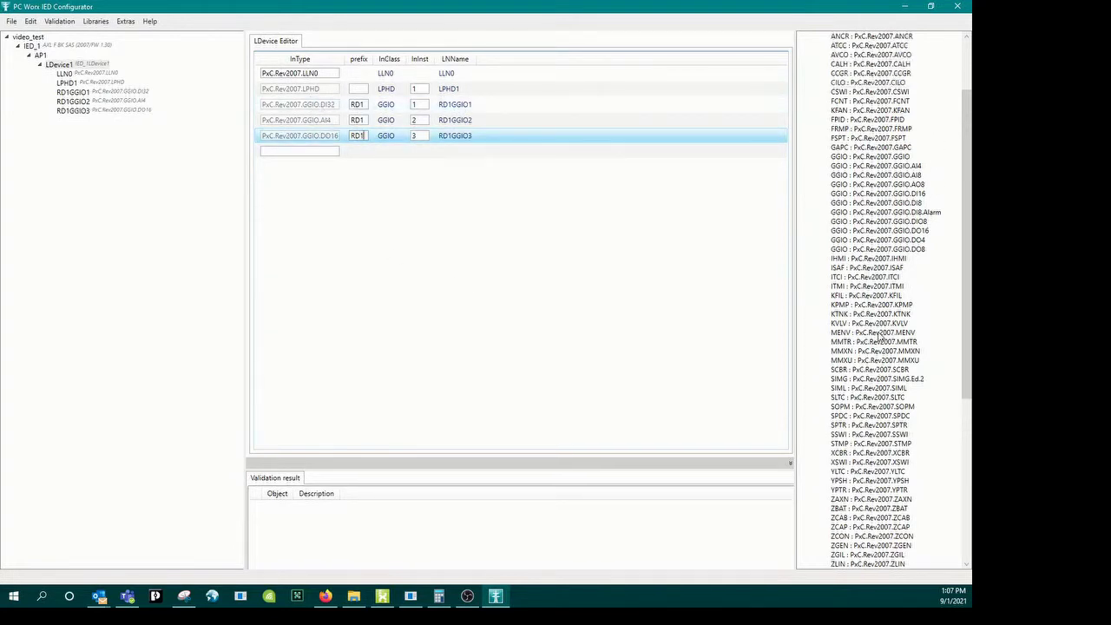
scroll(880, 338, "up", 2)
scroll(875, 345, "down", 3)
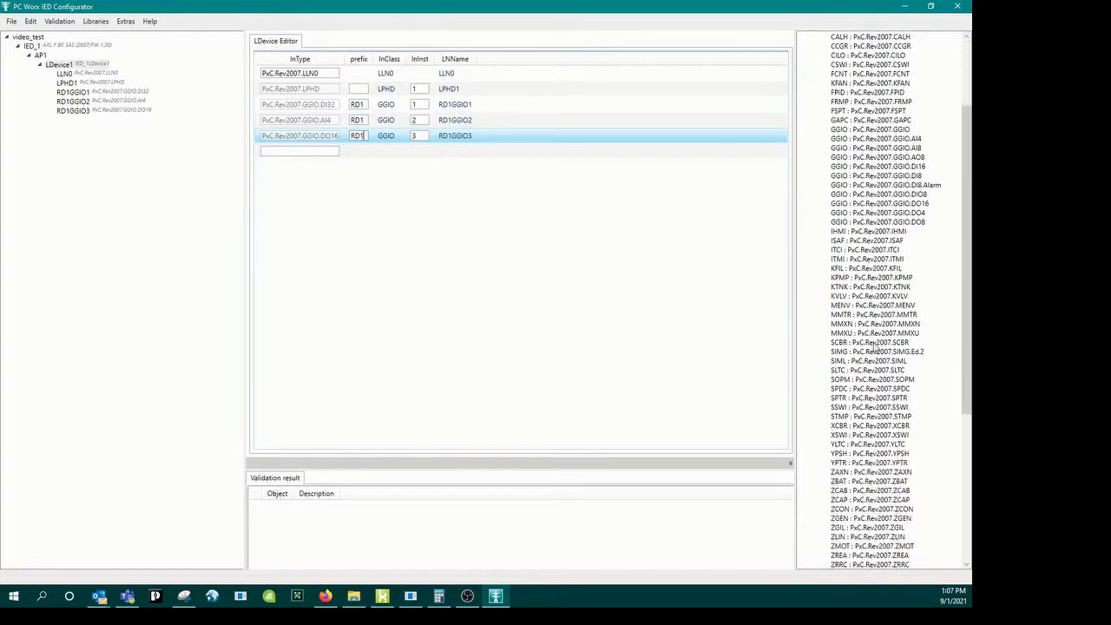
scroll(875, 347, "down", 2)
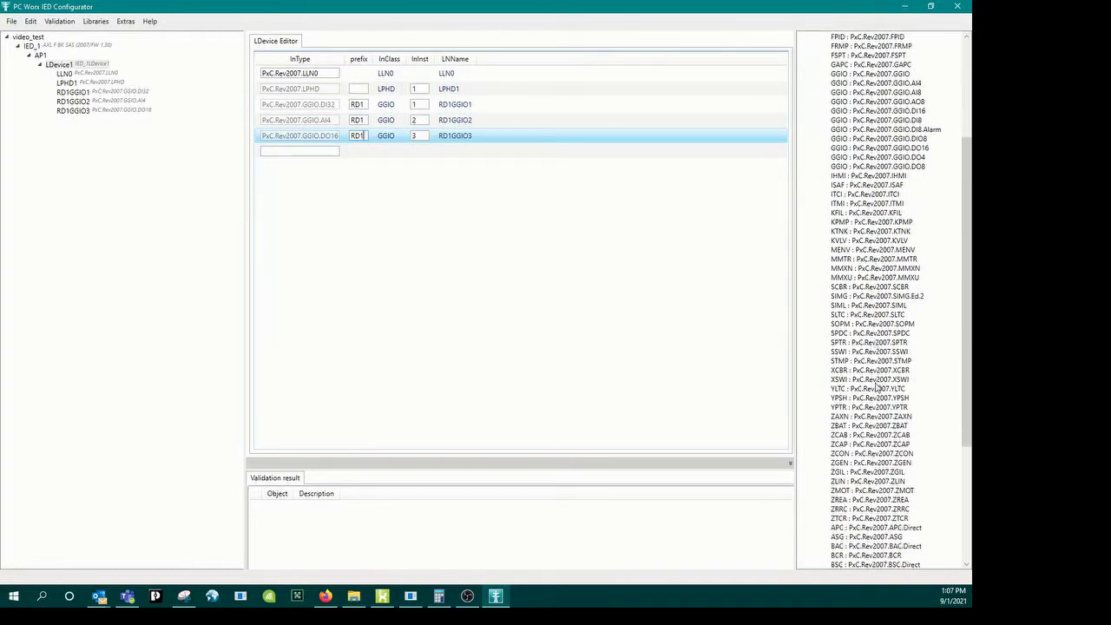
scroll(878, 387, "down", 3)
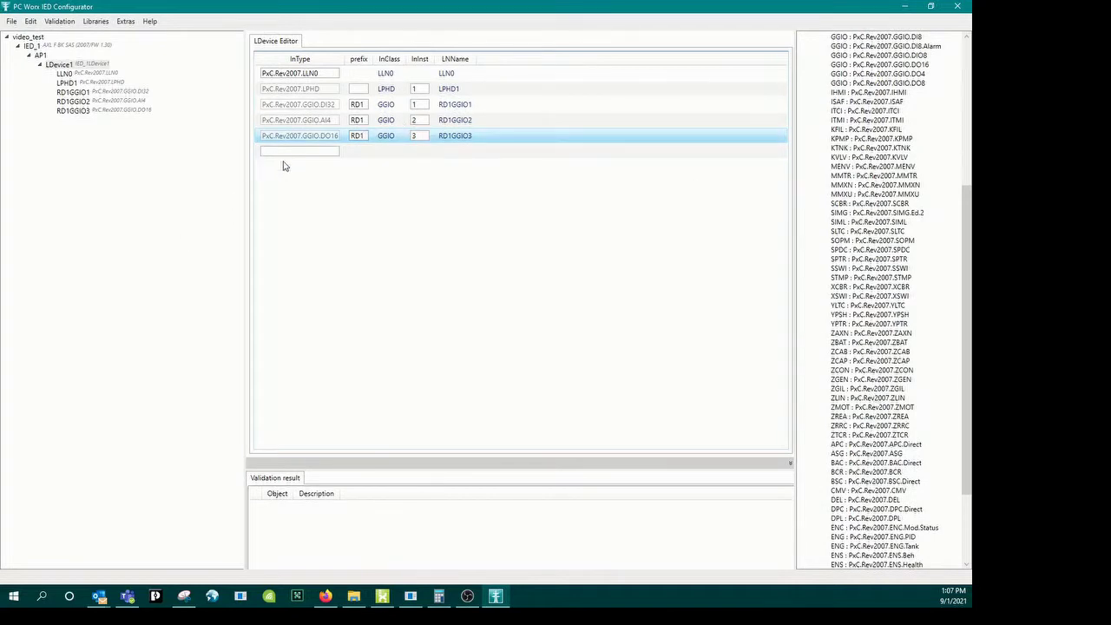
Step: Set access point AP1 of IED_1 to IP address 192.168.1.21 and gateway 192.168.1.1
left_click(33, 46)
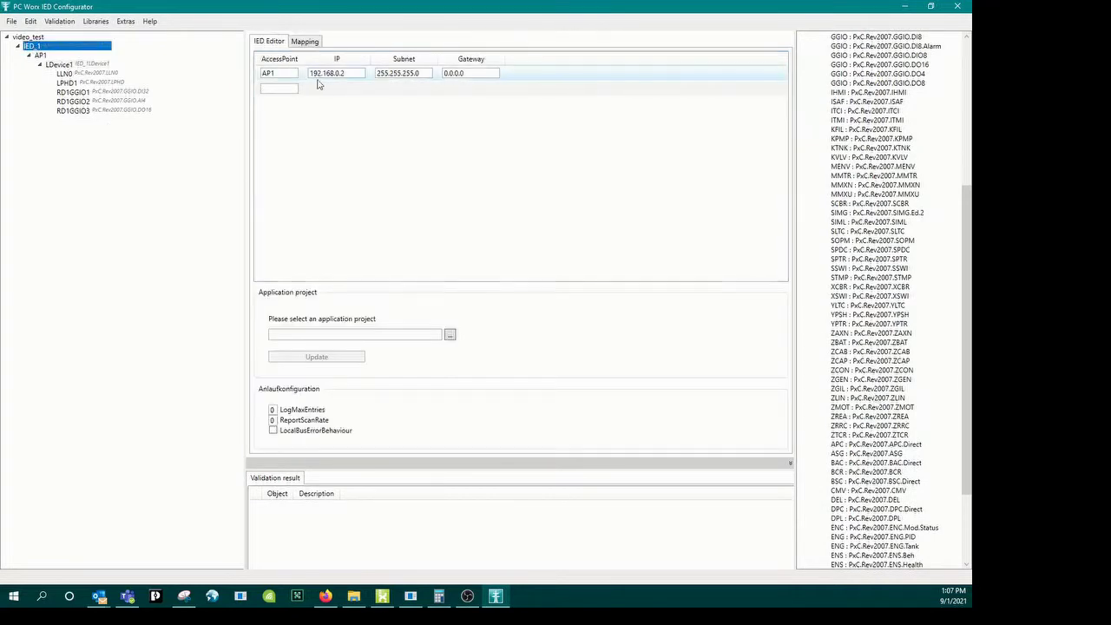
key("BackSpace")
key("BackSpace")
key("BackSpace")
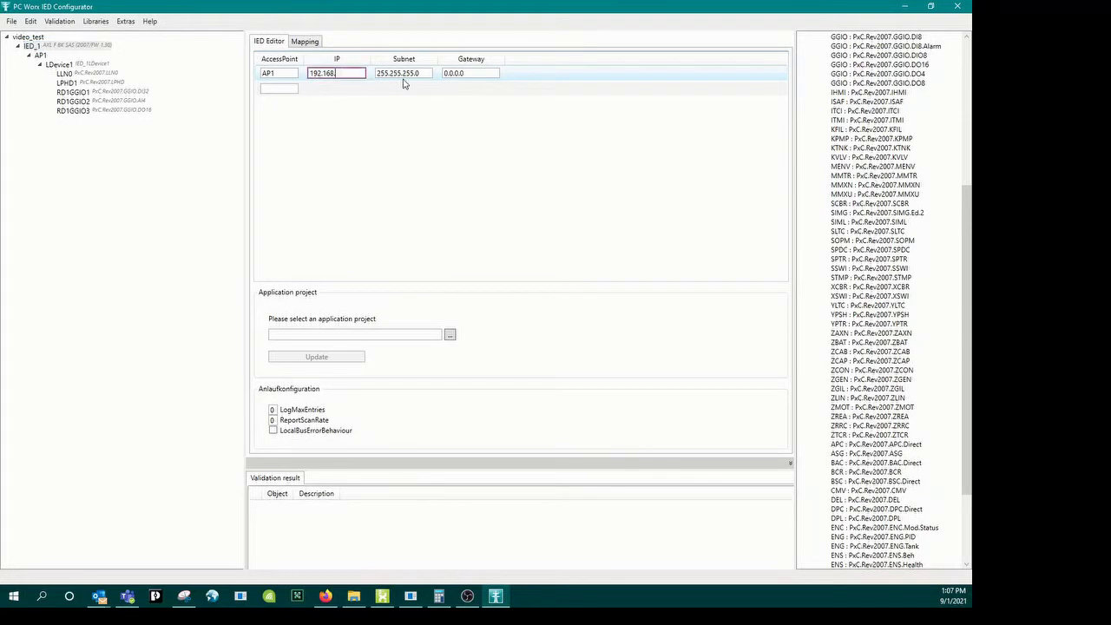
type("1.21")
left_click(471, 73)
type("1")
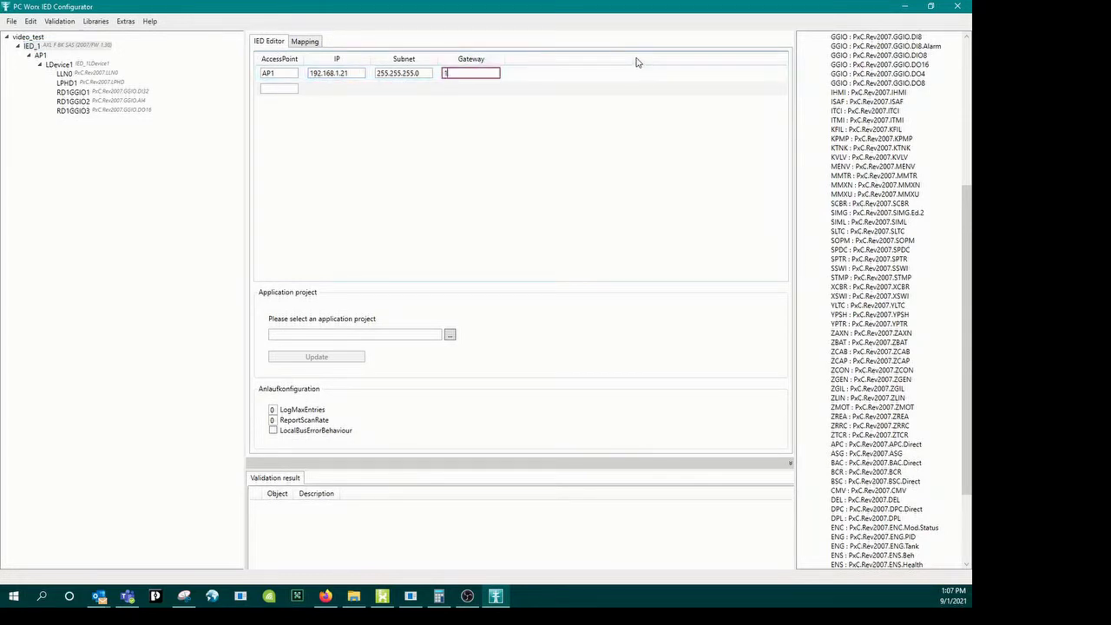
type("92.168.1.1")
Step: In the video_test project's IED upload settings, set the start-up IP address of IED_1 to 192.168.1.21
double_click(32, 38)
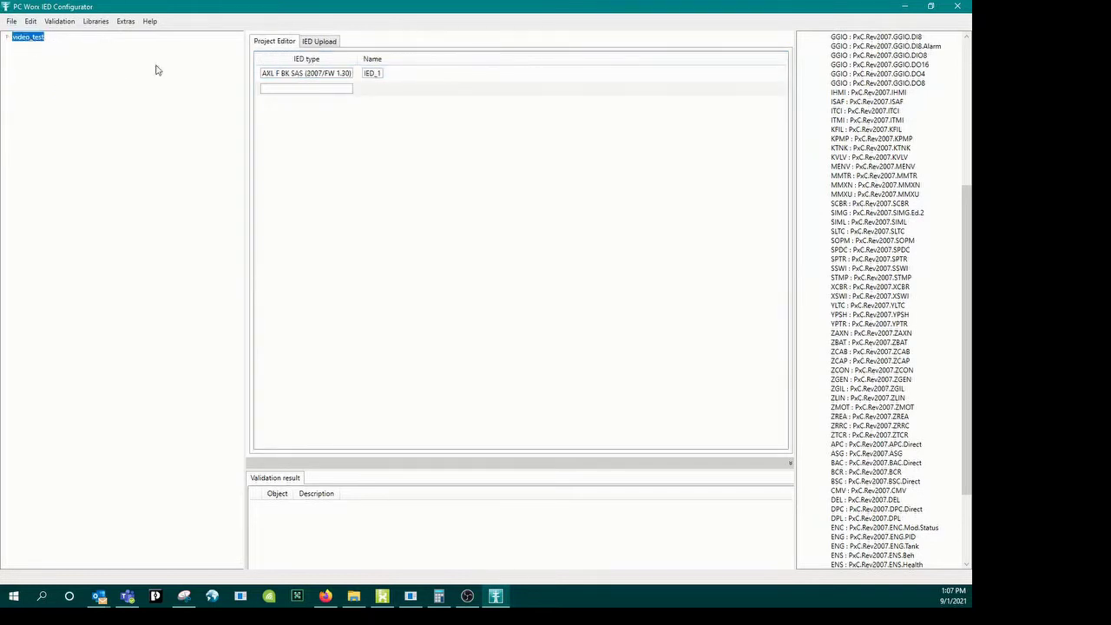
left_click(321, 42)
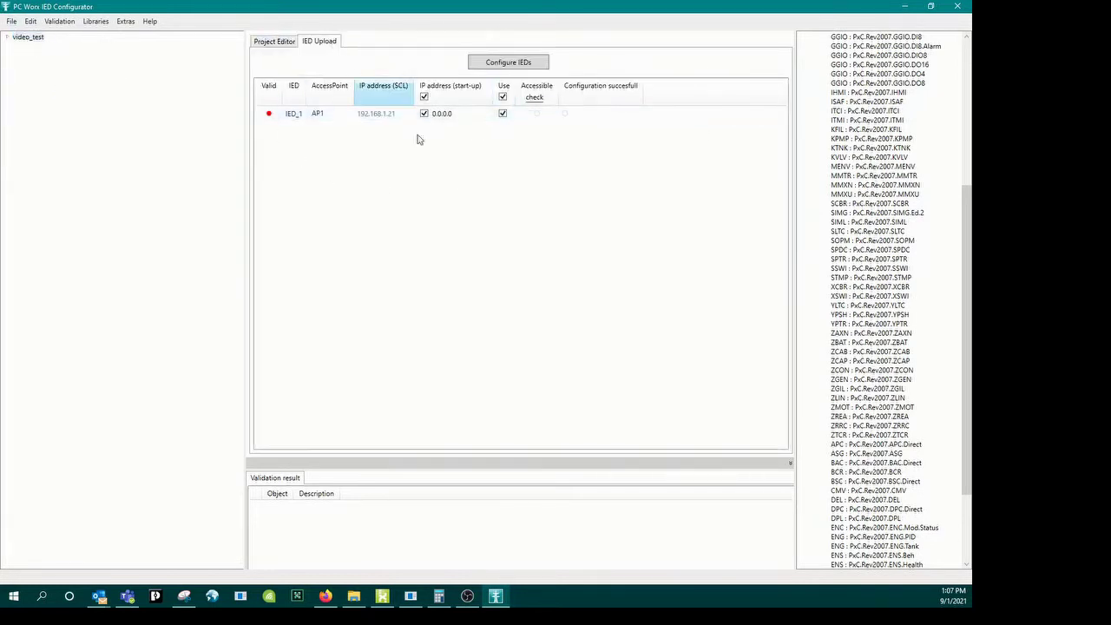
left_click(458, 113)
left_click(460, 112)
type("192.168.1")
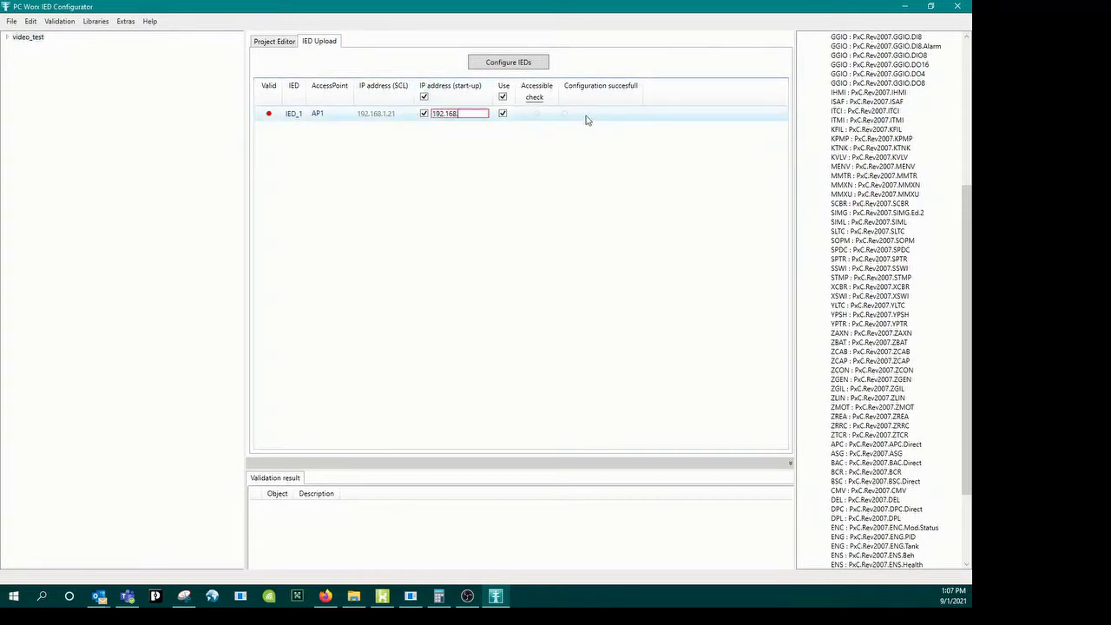
type(".21")
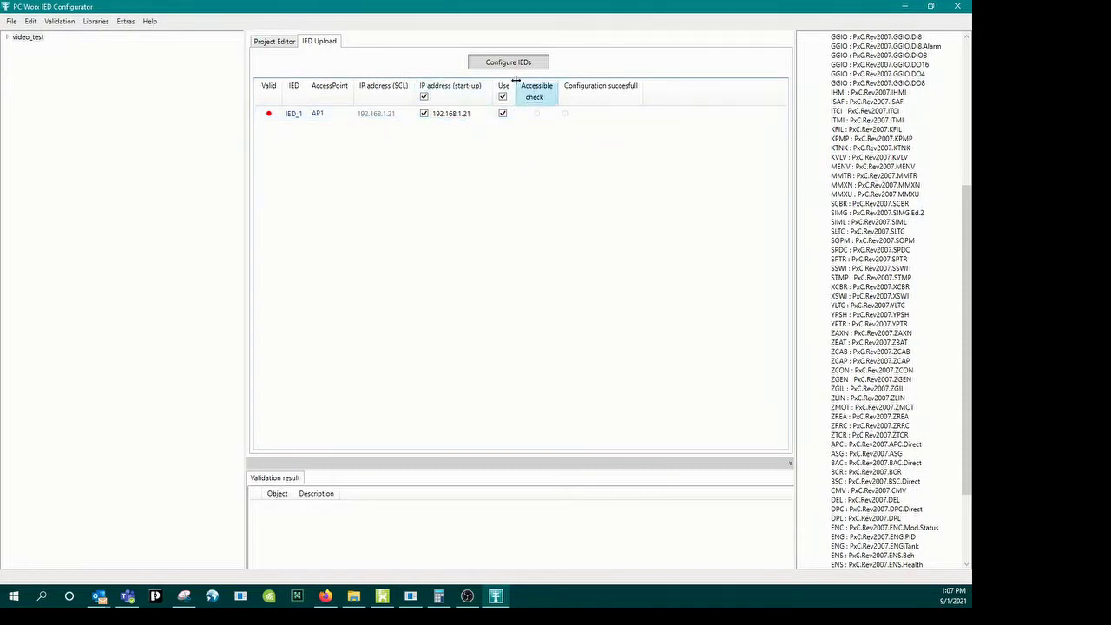
Step: Create a new dataset in the LLN0 logical node of LDevice1
left_click(7, 38)
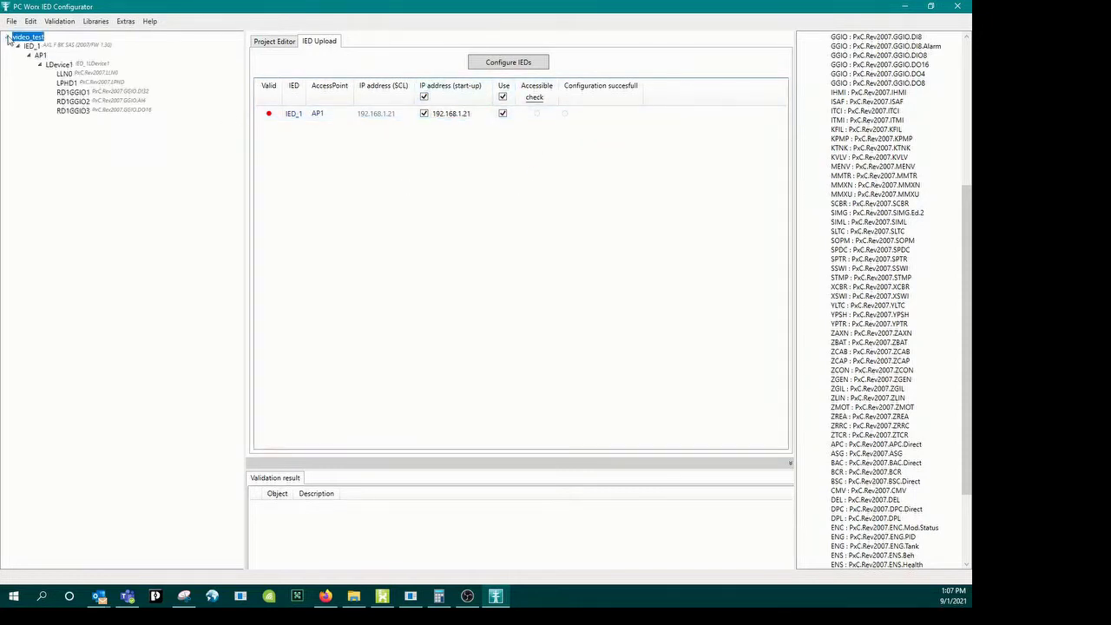
left_click(62, 67)
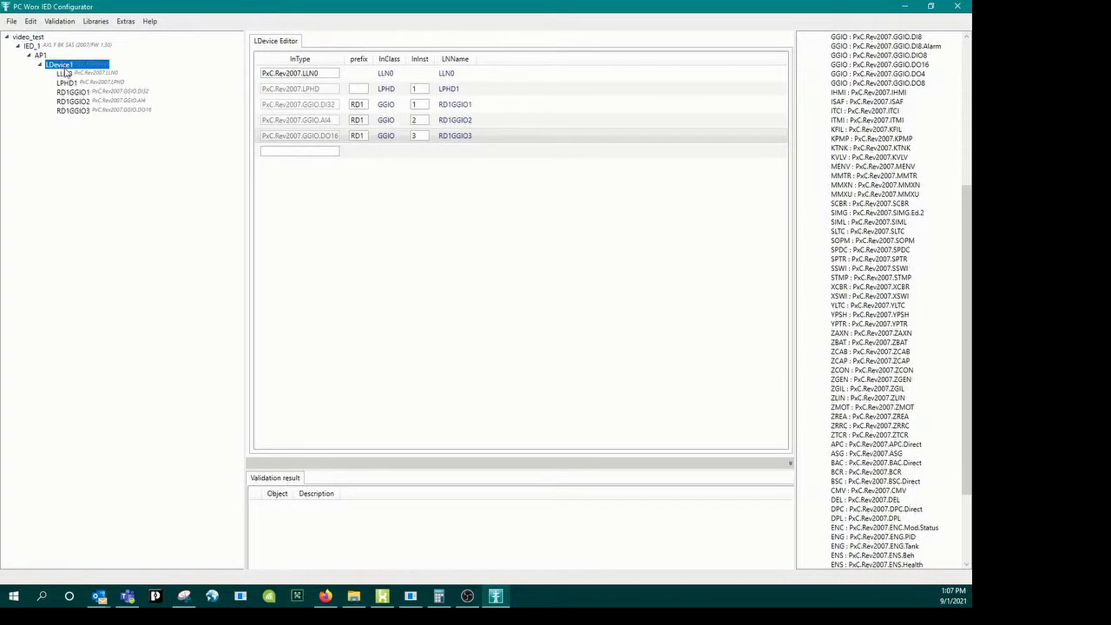
left_click(65, 75)
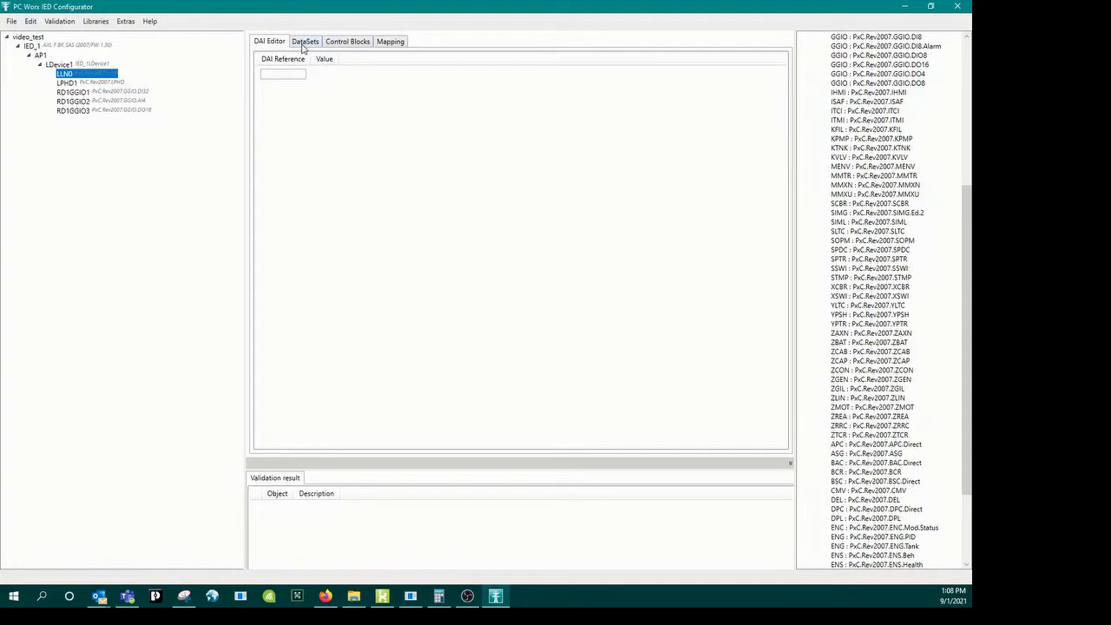
left_click(304, 43)
left_click(276, 75)
left_click(304, 78)
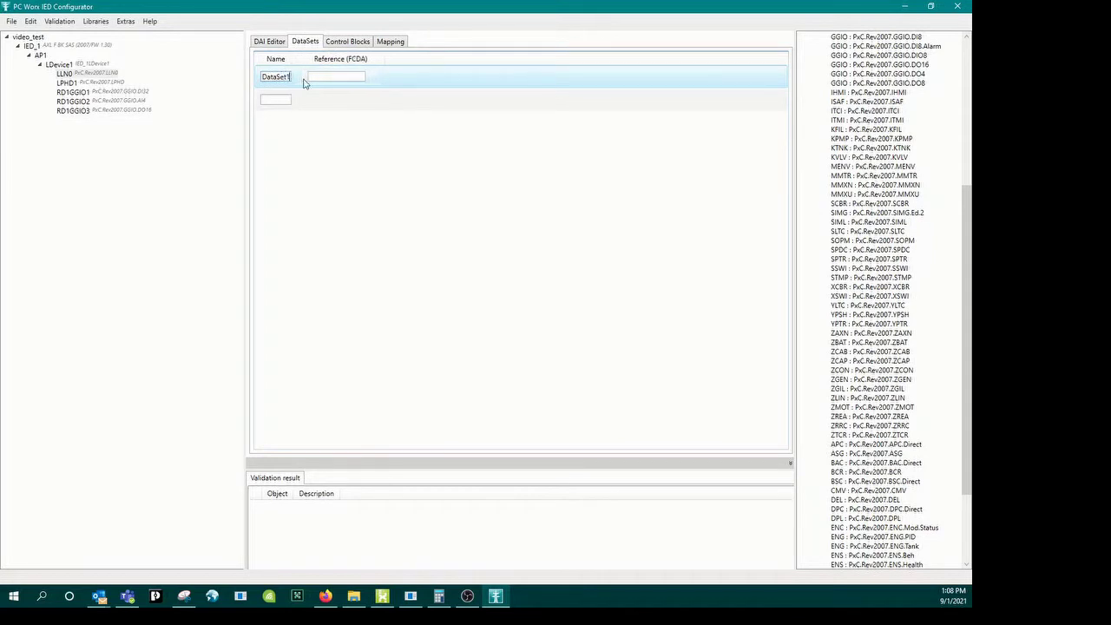
Step: Add the reference LDevice1/RD1GGIO1.Ind1.stVal [ST] to the new LLN0 dataset
left_click(322, 78)
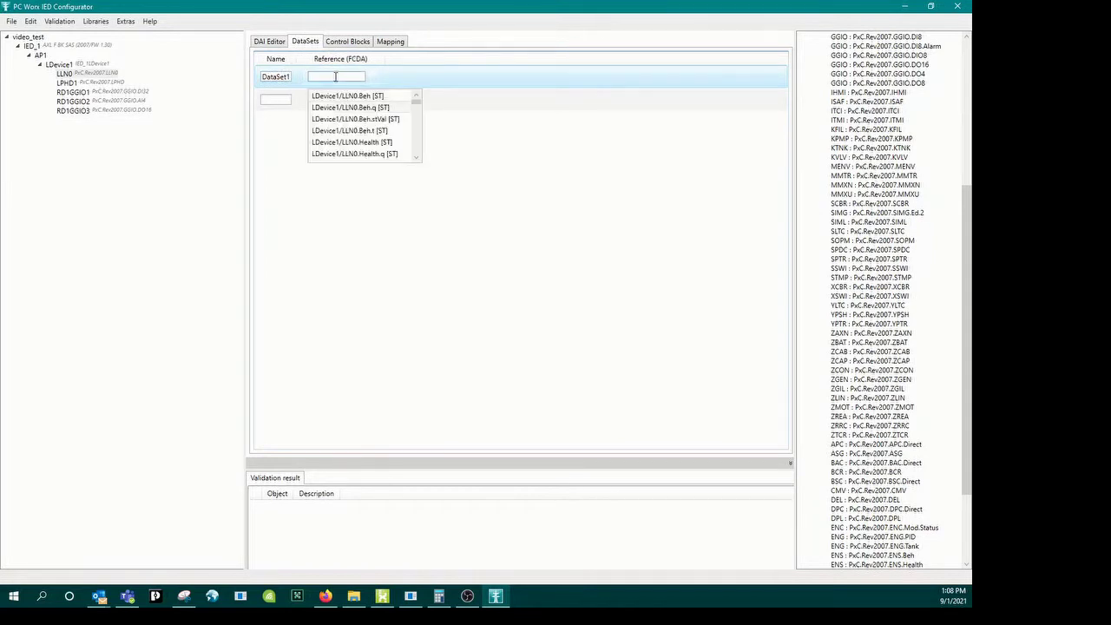
scroll(335, 77, "down", 15)
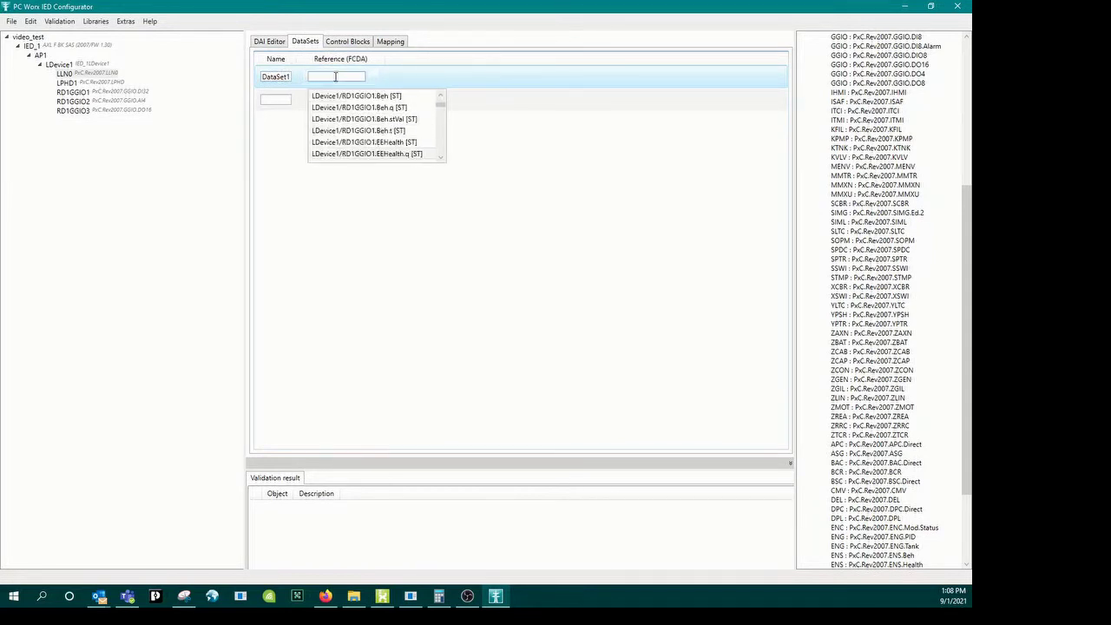
scroll(335, 76, "down", 7)
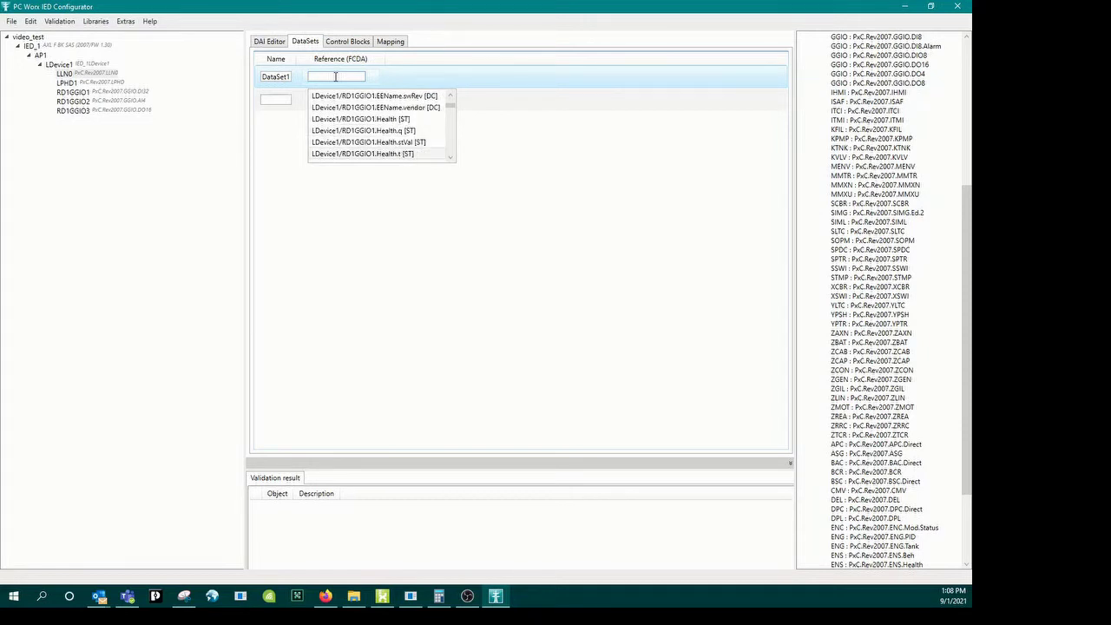
key("Up")
scroll(336, 76, "down", 2)
key("Return")
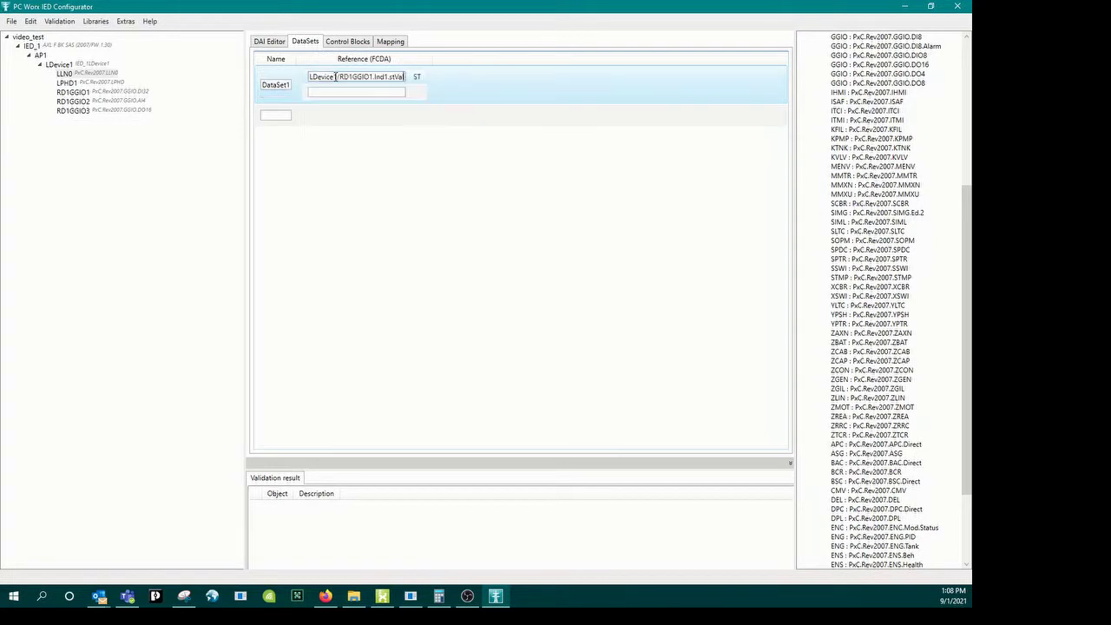
Step: Add the analog input reference LDevice1/RD1GGIO2.AnIn1.instMag [MX] as the second entry of the LLN0 dataset
left_click(392, 91)
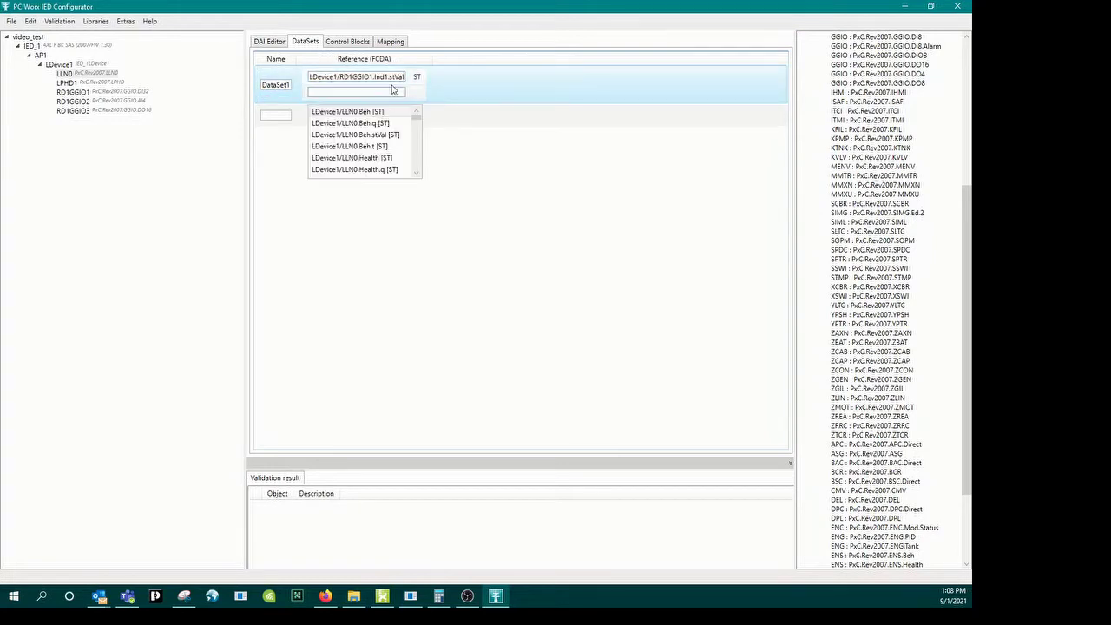
scroll(393, 90, "down", 10)
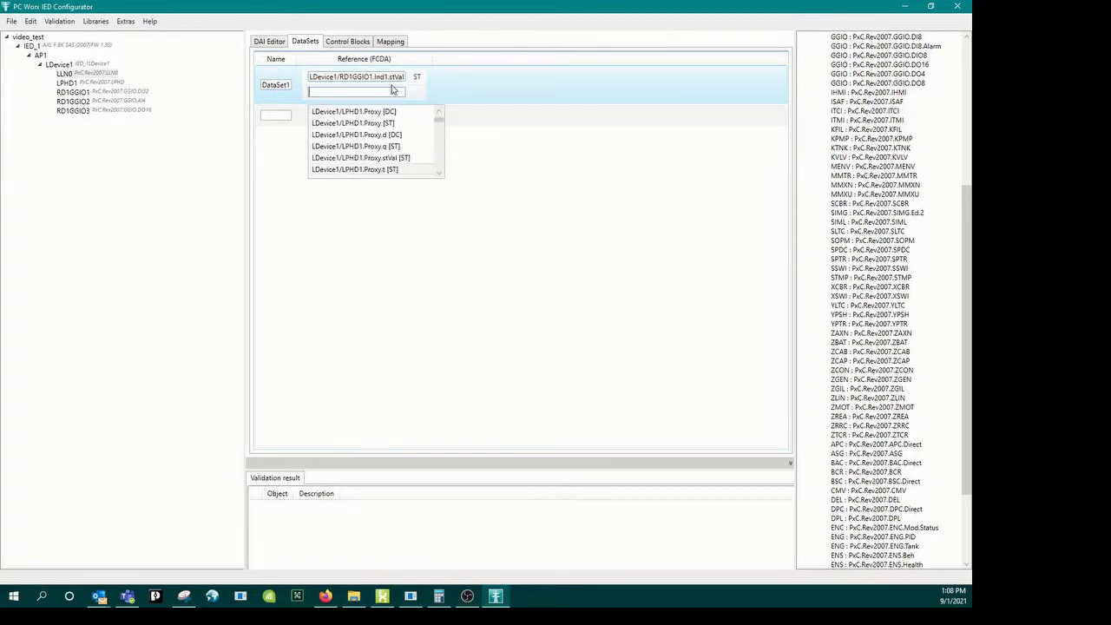
scroll(392, 90, "down", 8)
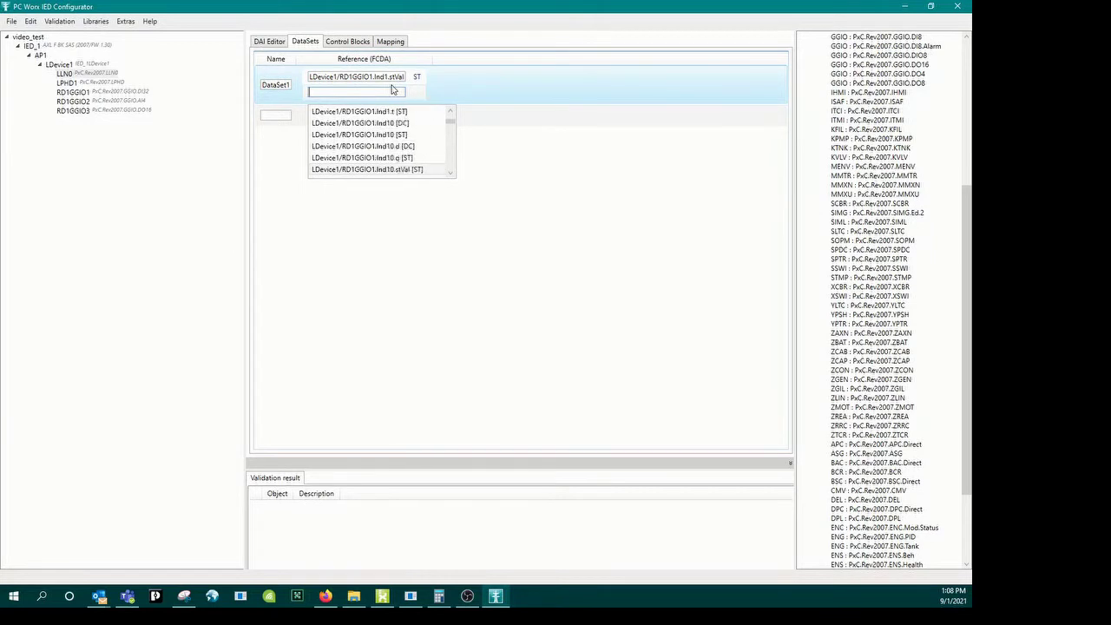
scroll(392, 90, "down", 12)
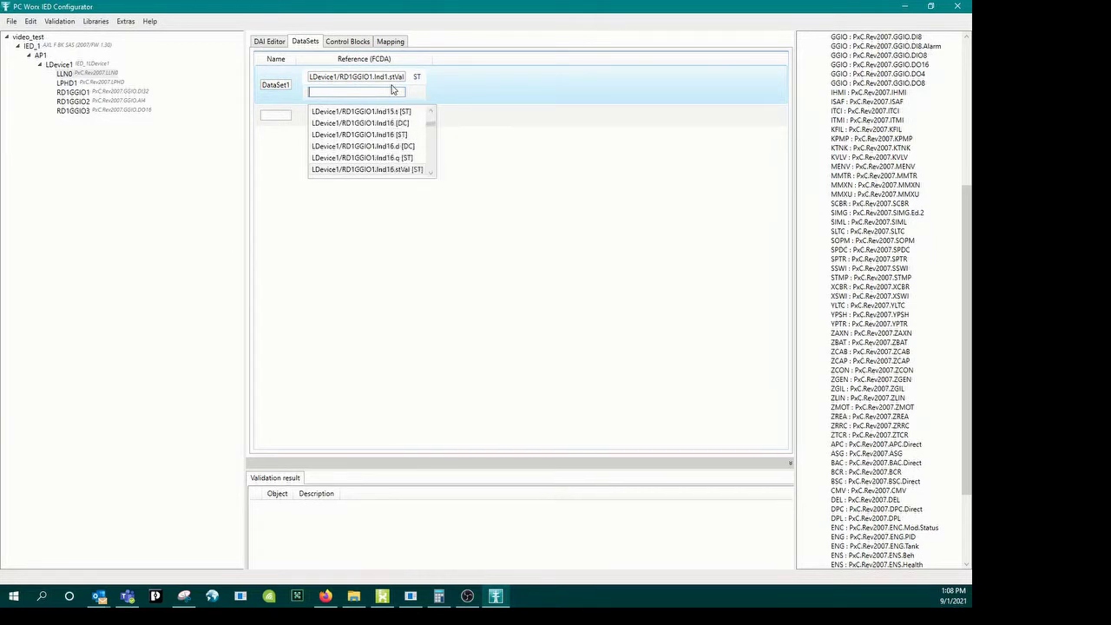
scroll(392, 90, "down", 15)
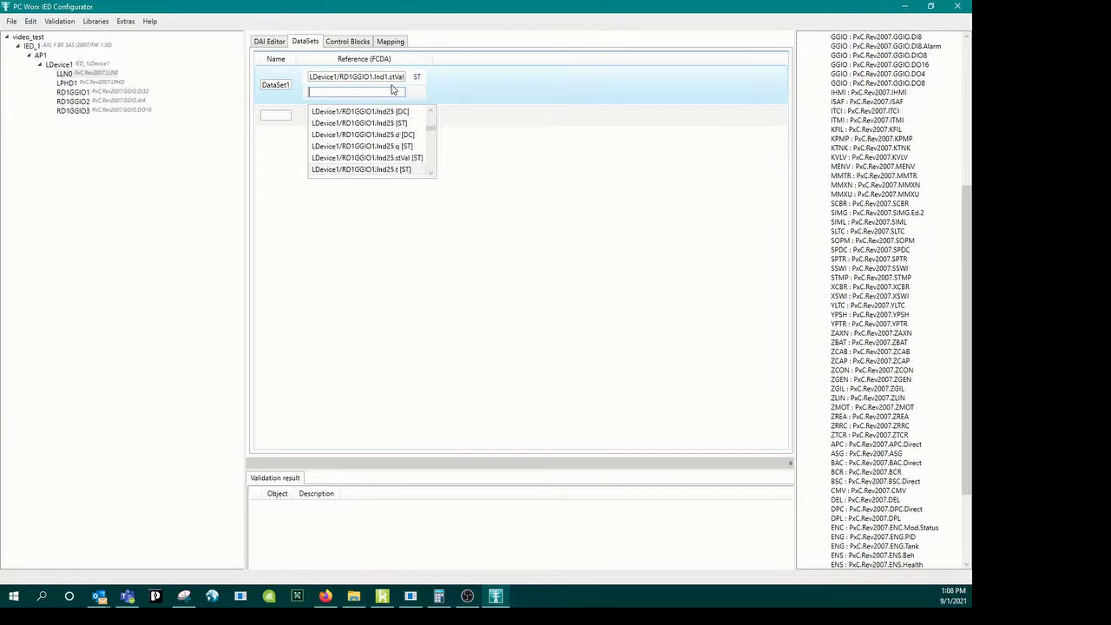
scroll(392, 90, "down", 15)
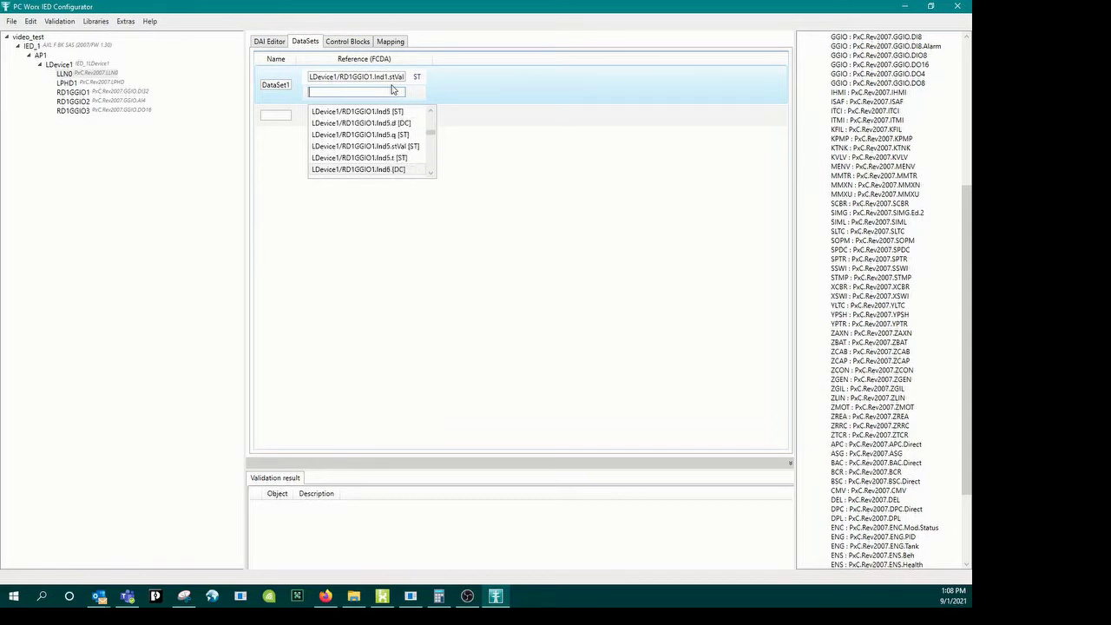
scroll(392, 91, "down", 15)
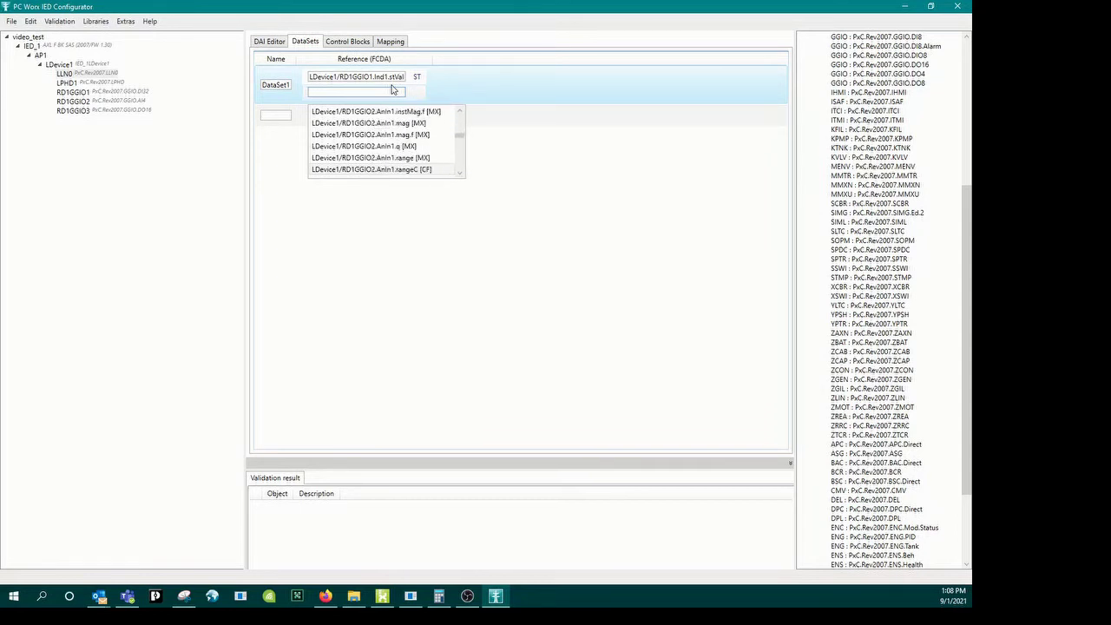
scroll(392, 90, "up", 2)
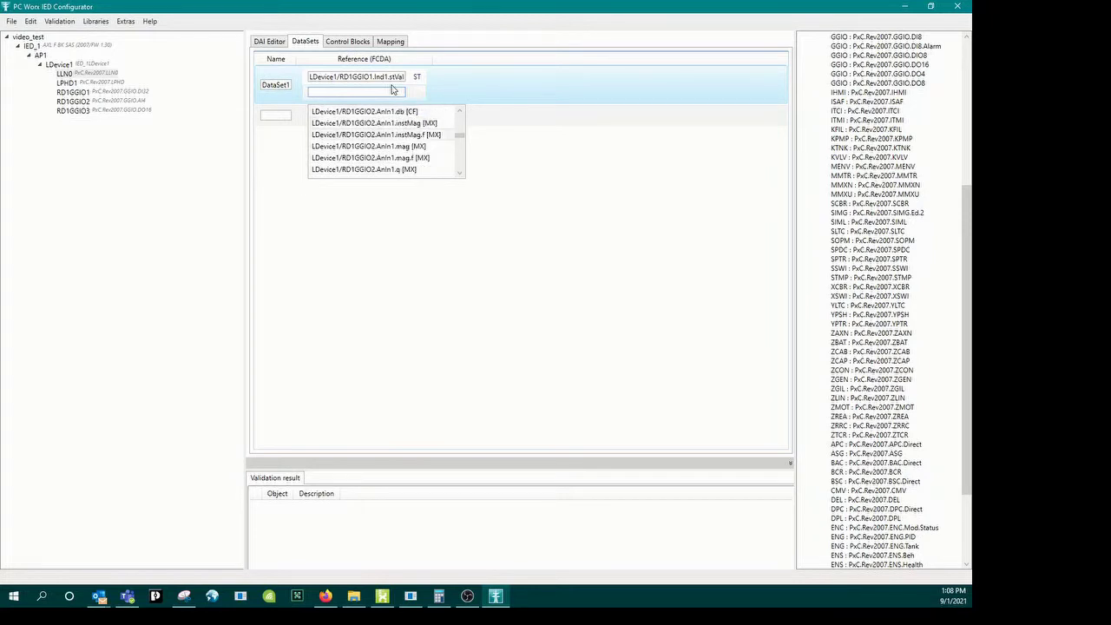
key("Up")
key("Return")
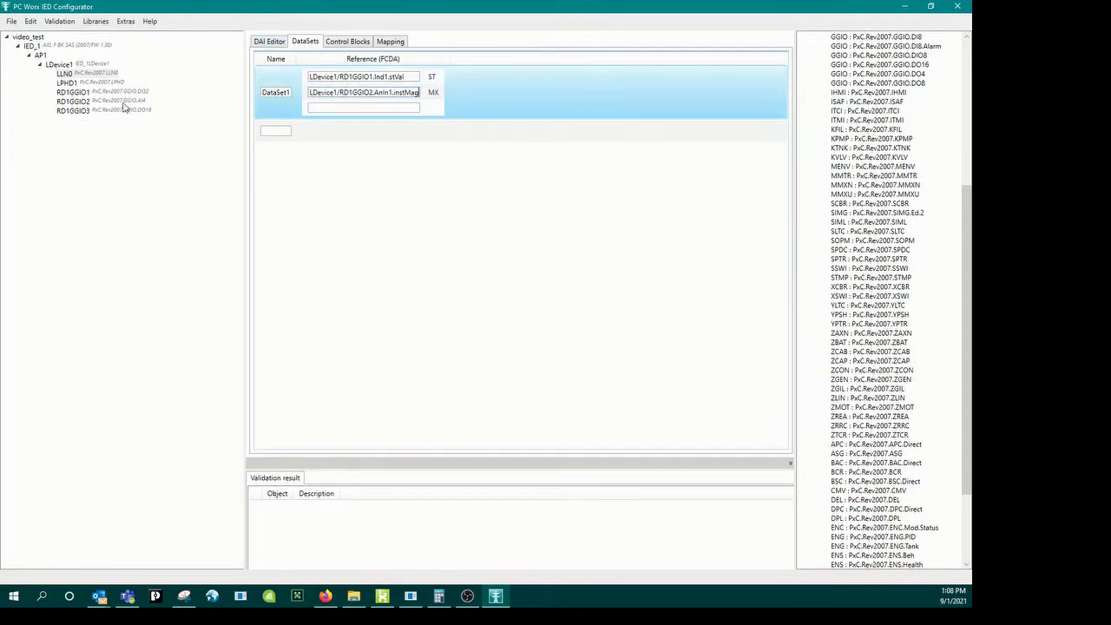
Step: Add the data attribute AnIn1.db to the RD1GGIO2 logical node and set its value to 3000
left_click(73, 102)
left_click(288, 74)
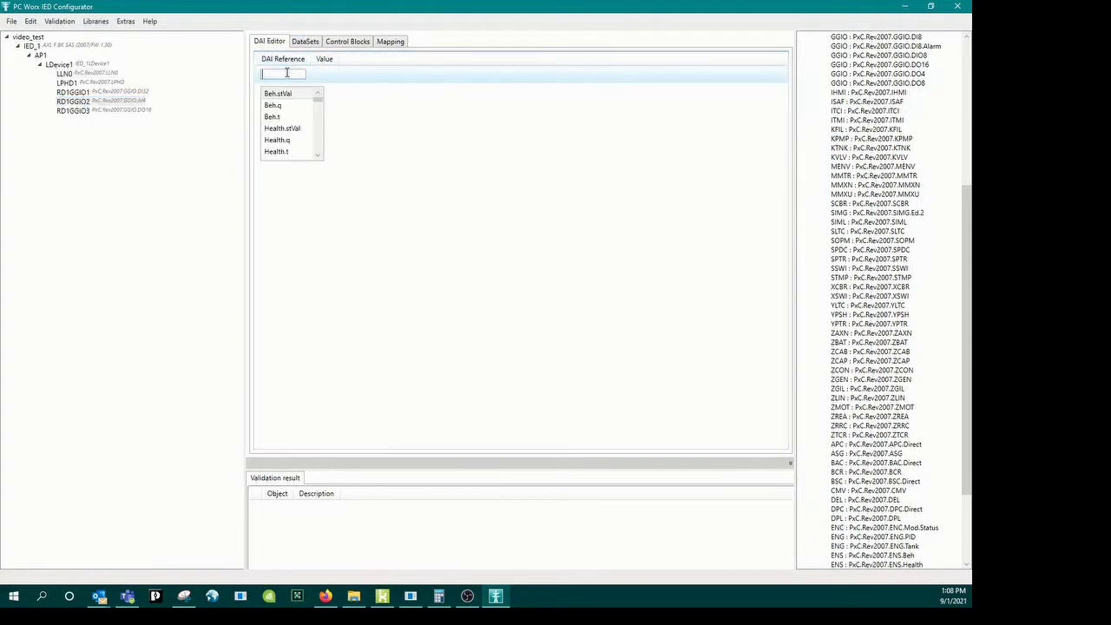
key("Down")
key("Down")
key("Down")
key("Down")
key("Down")
key("Down")
key("Down")
key("Down")
key("Down")
key("Down")
key("Down")
key("Down")
key("Down")
key("Down")
key("Down")
key("Down")
key("Down")
key("Down")
key("Down")
key("Down")
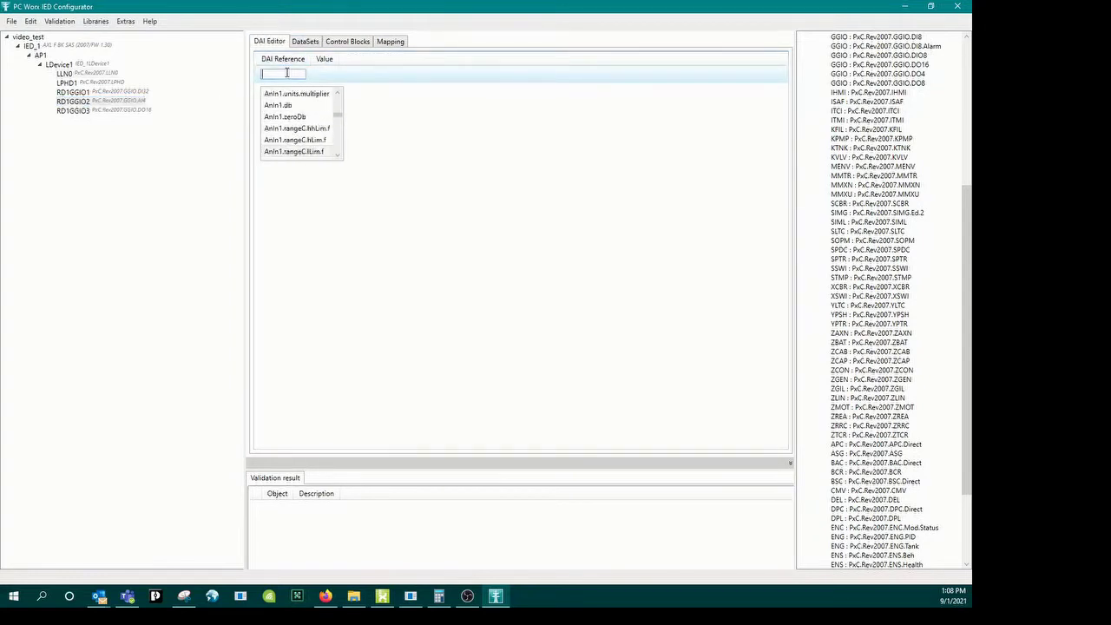
key("Down")
key("Down")
key("Down")
key("Up")
key("Up")
key("Up")
key("Up")
key("Up")
key("Up")
key("Up")
key("Up")
key("Up")
key("Up")
key("Up")
key("Up")
key("Up")
key("Up")
key("Up")
key("Up")
key("Up")
key("Up")
key("Up")
key("Return")
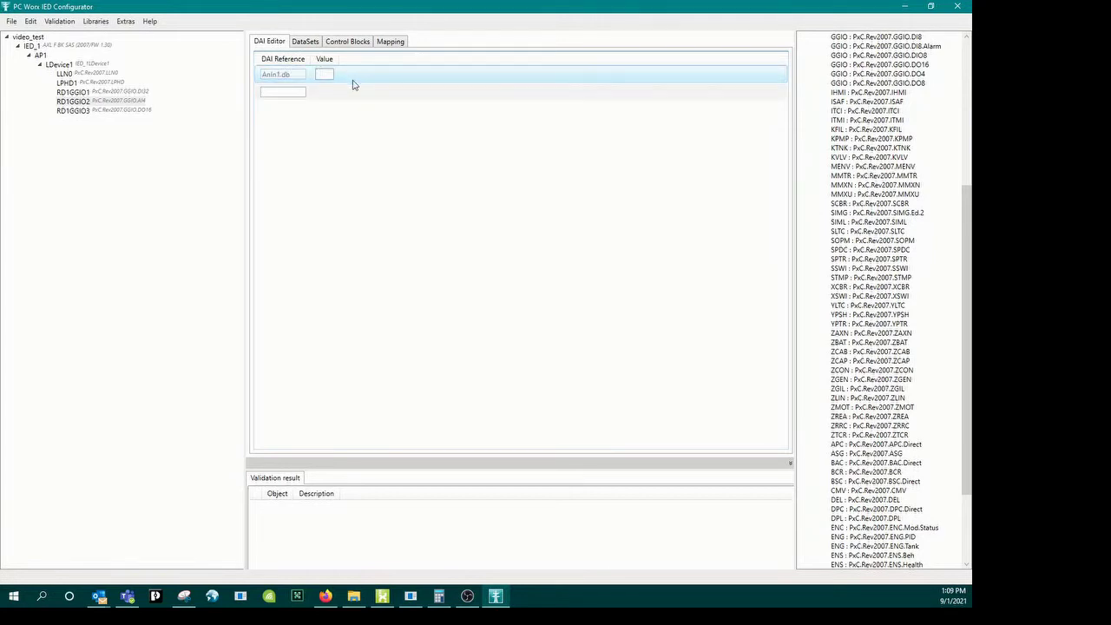
type("3000")
Step: Add the data attribute AnIn1.rangeC.max.f to RD1GGIO2 with a value of 30.0
left_click(280, 93)
scroll(280, 92, "down", 5)
scroll(280, 93, "down", 5)
scroll(281, 93, "down", 4)
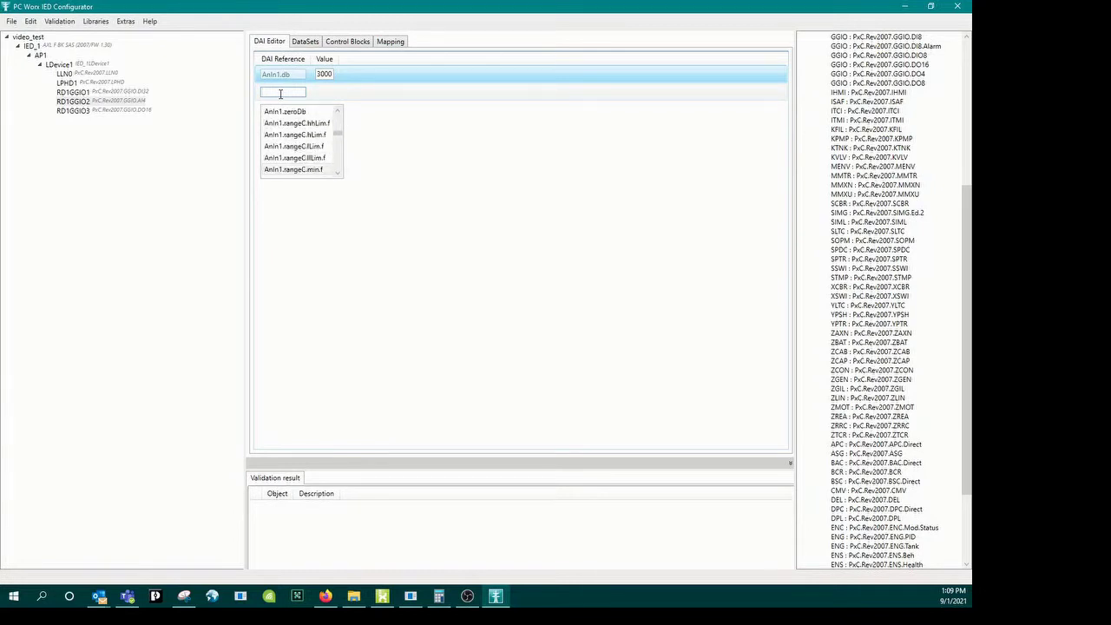
left_click(294, 146)
type("30.0")
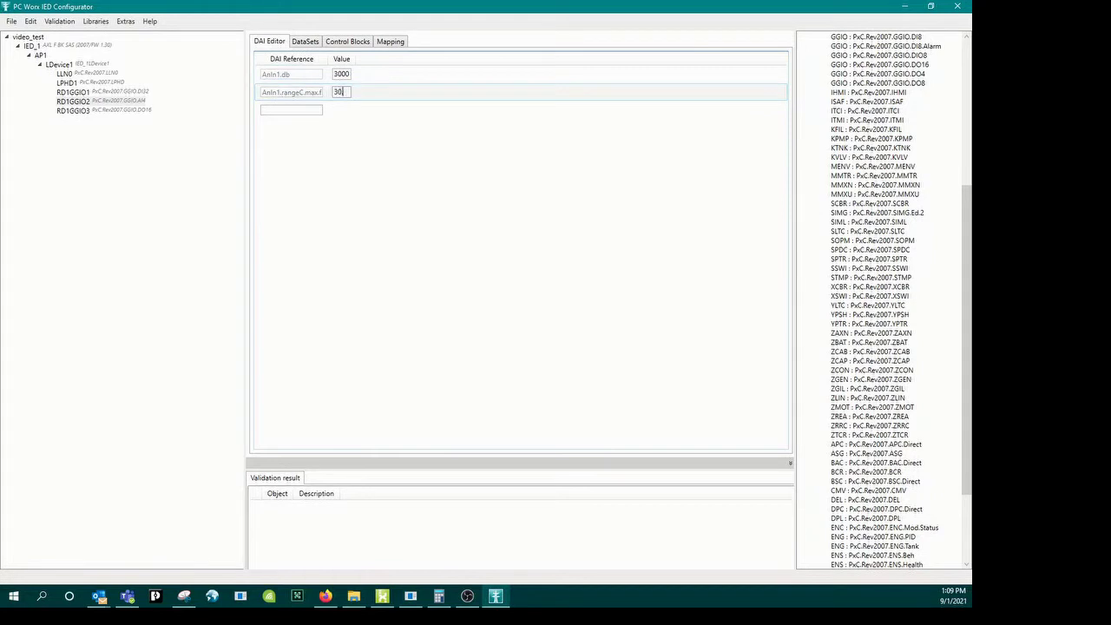
Step: Add the data attribute AnIn1.rangeC.min.f to RD1GGIO2 with a value of 0.0
left_click(304, 111)
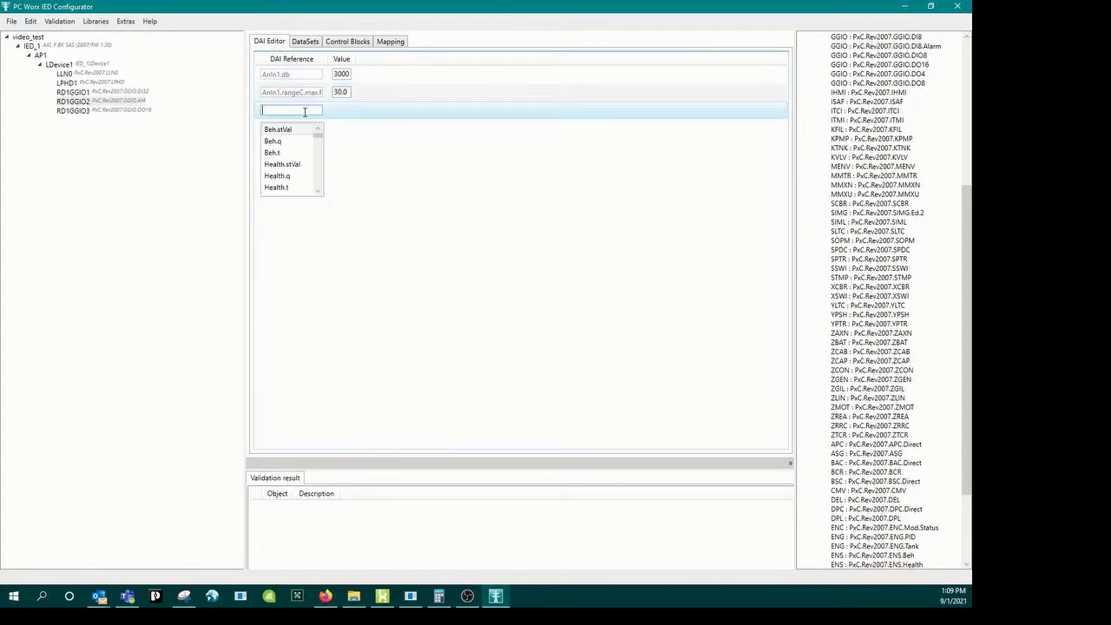
scroll(304, 111, "down", 10)
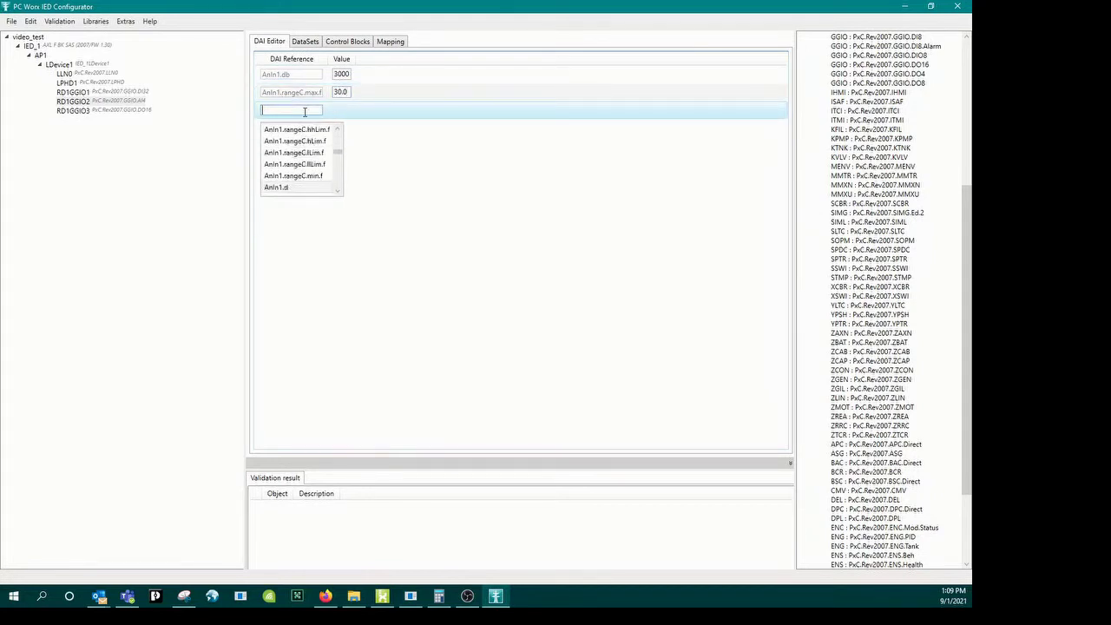
scroll(305, 111, "up", 3)
scroll(305, 111, "up", 2)
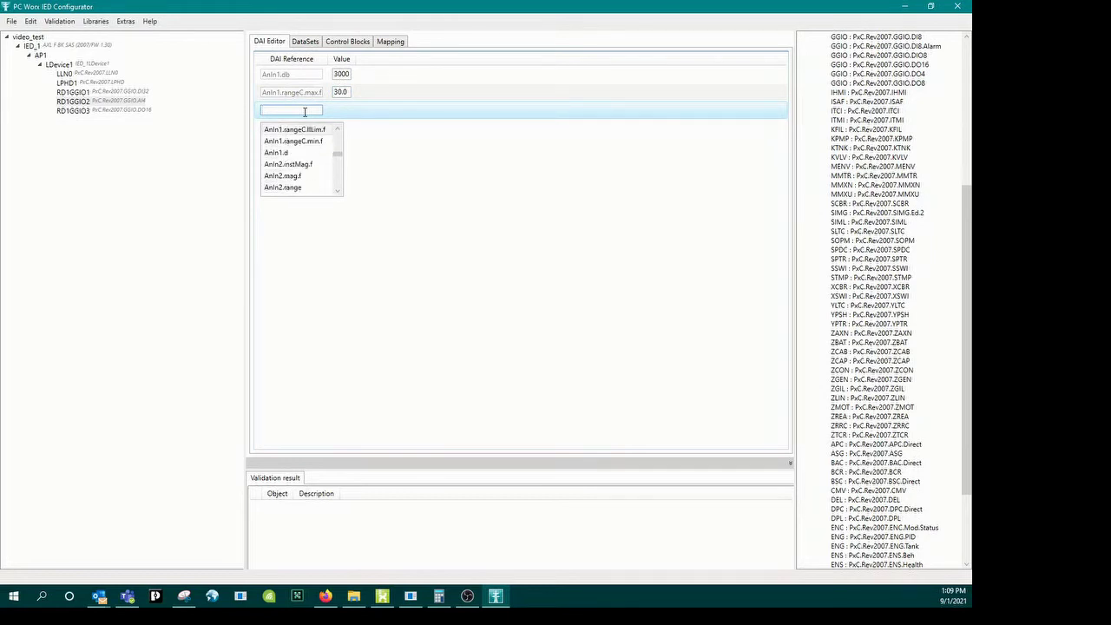
scroll(305, 112, "up", 1)
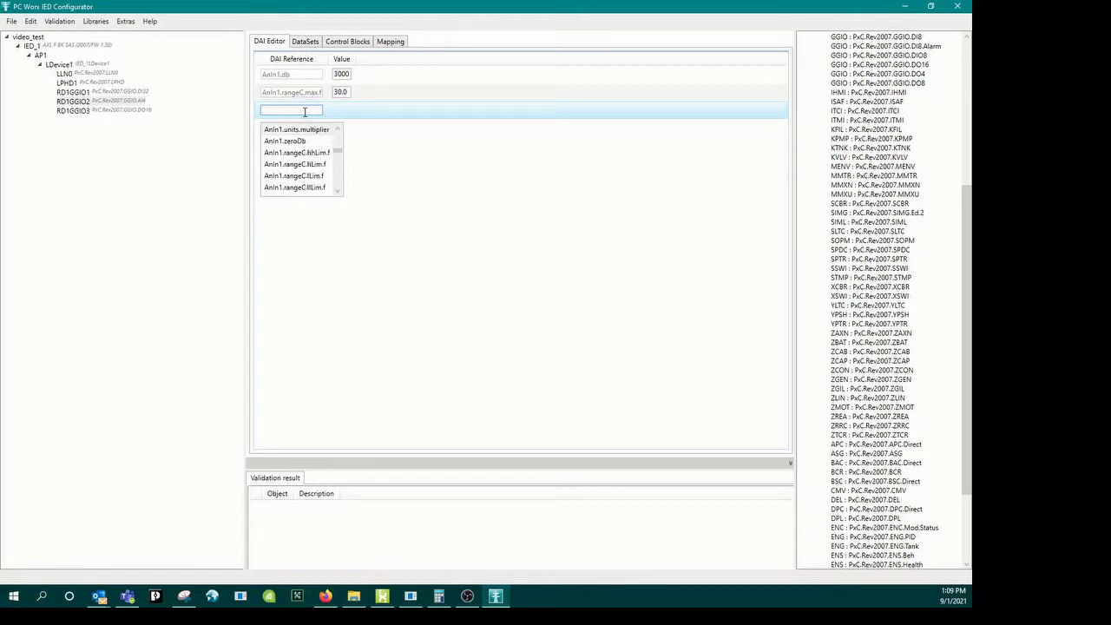
scroll(305, 111, "down", 1)
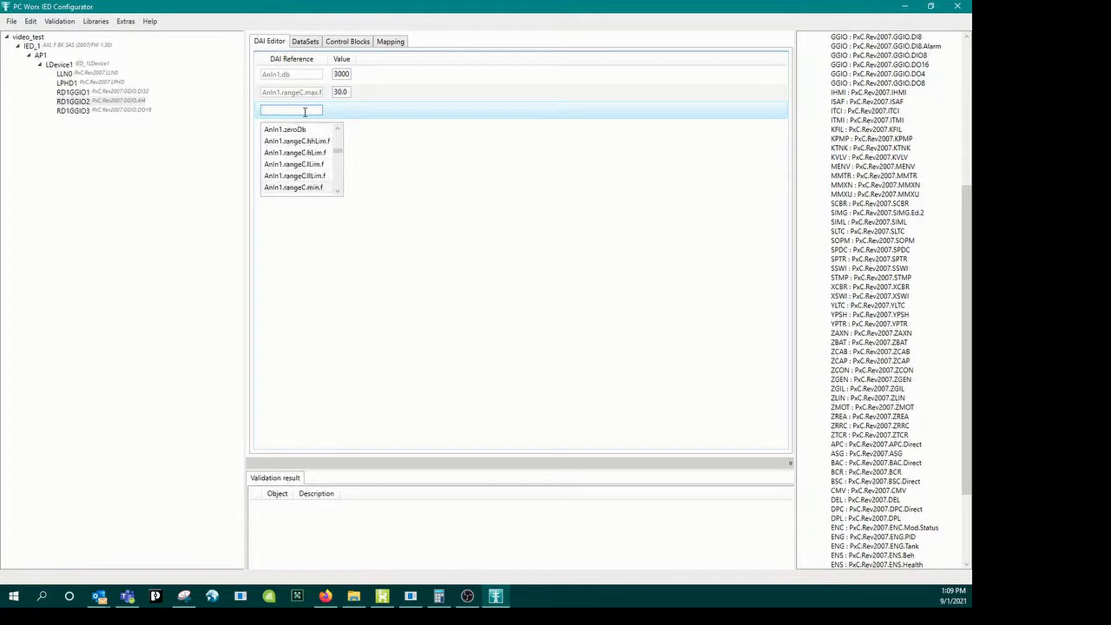
key("Return")
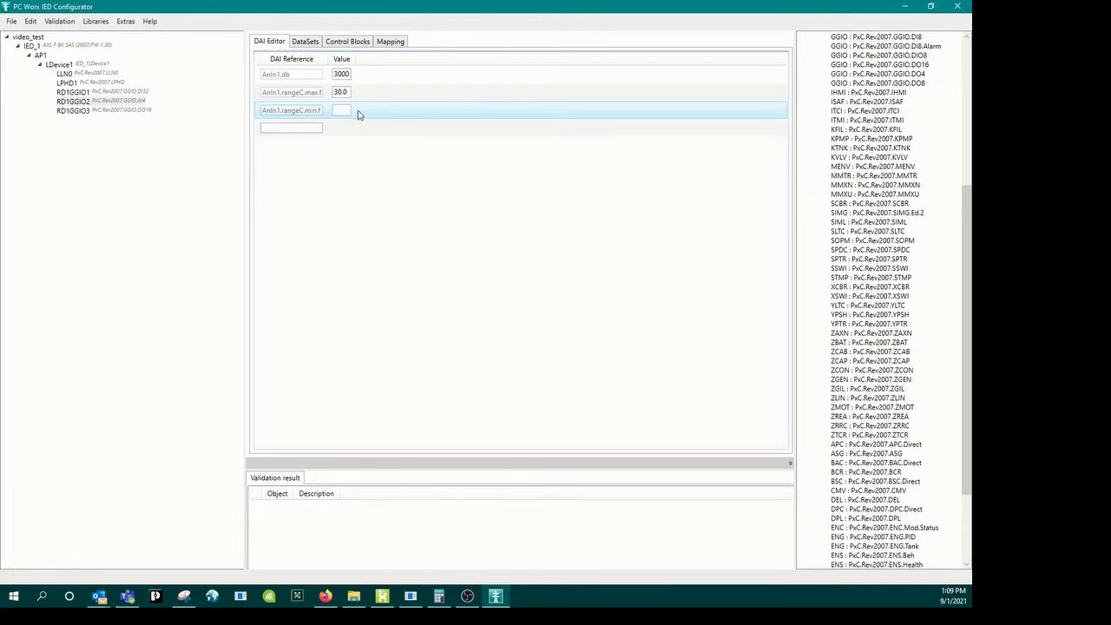
type("0.0")
key("Return")
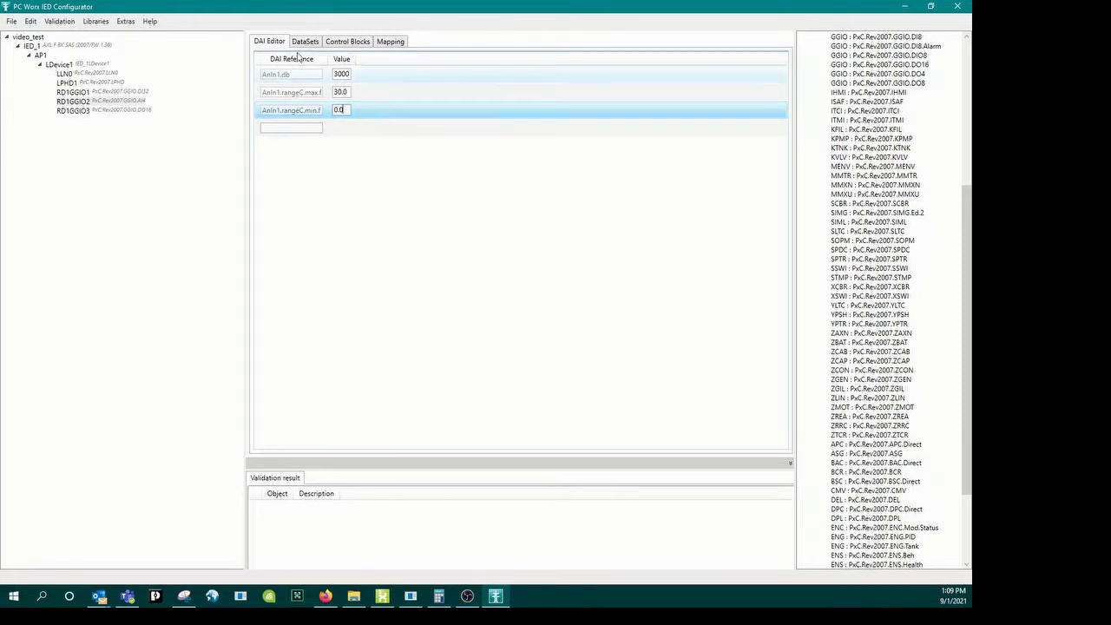
Step: Create a GOOSE control block named GCB1 on LLN0 and assign DataSet1 to it
left_click(64, 75)
left_click(338, 41)
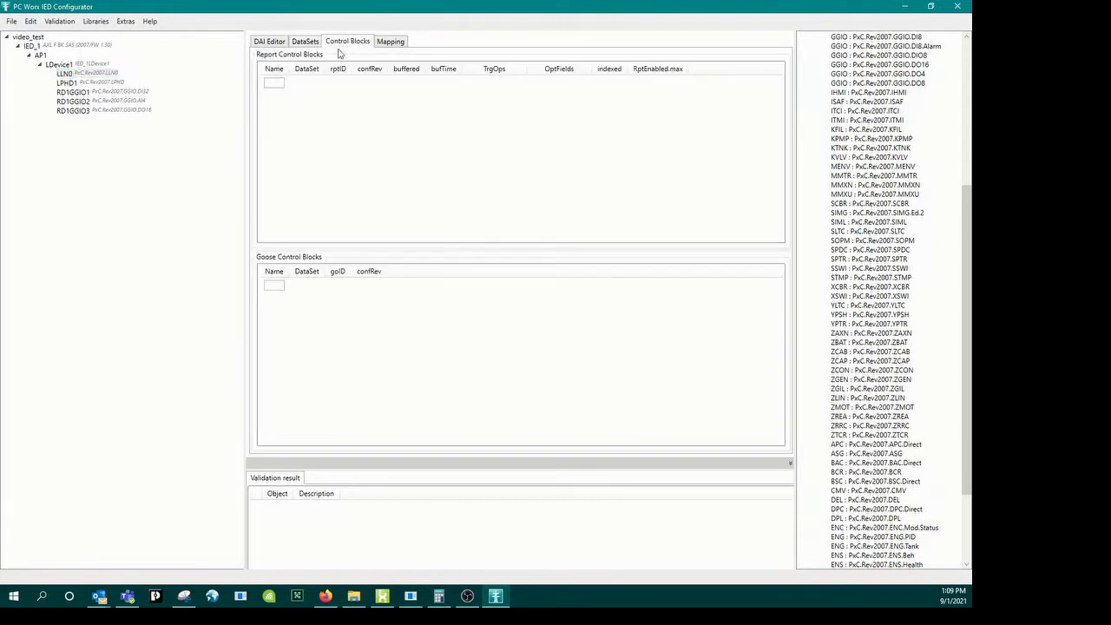
left_click(286, 290)
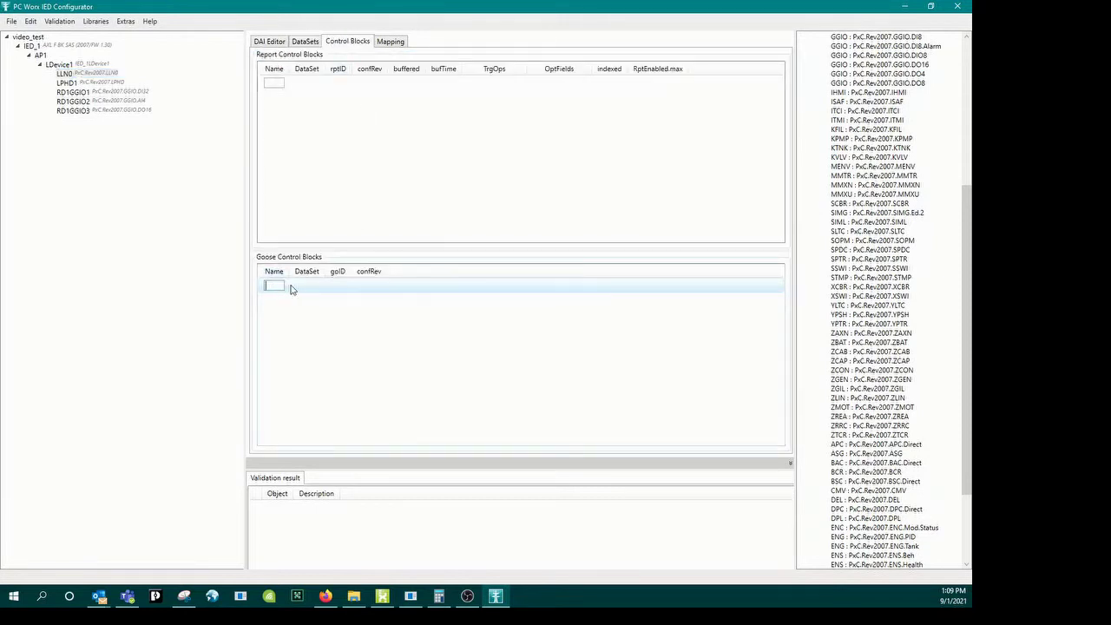
type("GC")
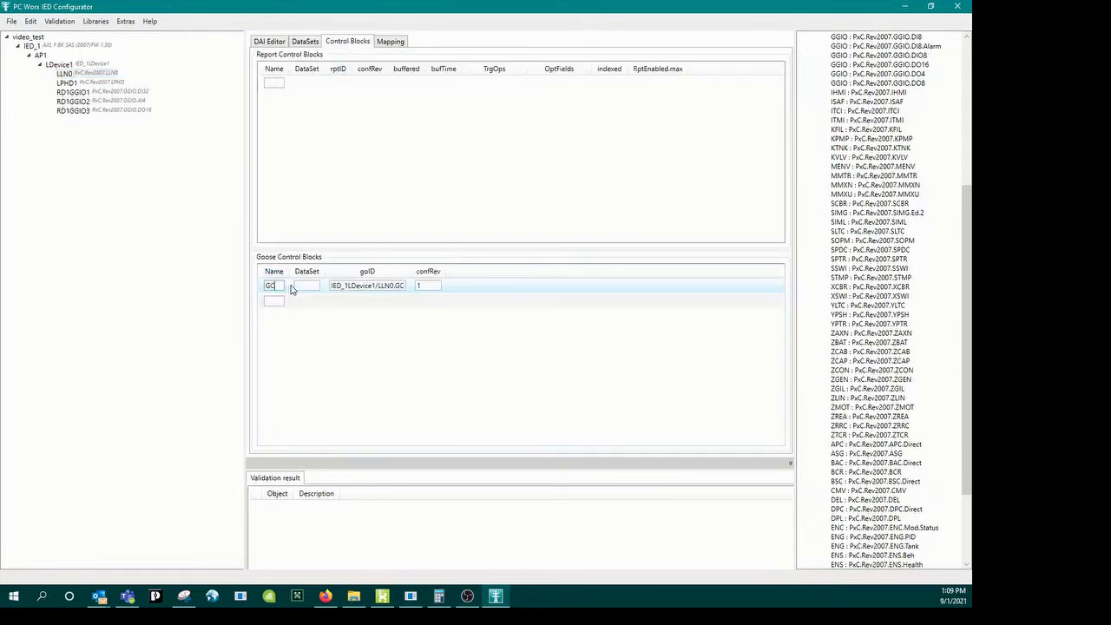
type("B1")
left_click(299, 286)
left_click(314, 306)
left_click_drag(417, 286, 320, 292)
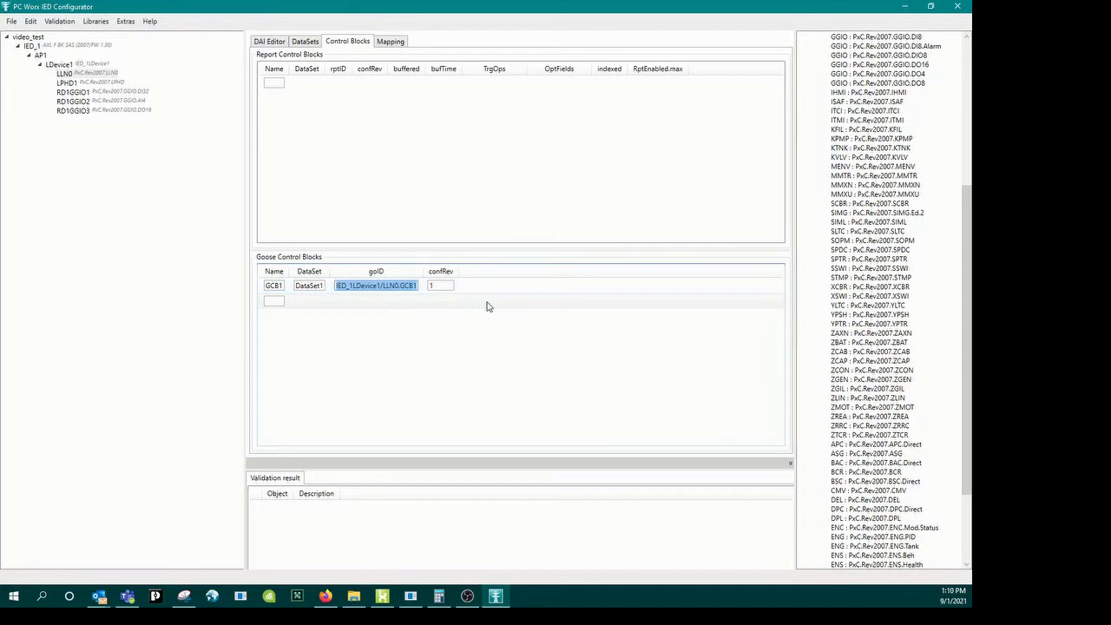
Step: Save the video_test project and upload the configuration to IED_1, accepting the IED reboot
left_click(32, 46)
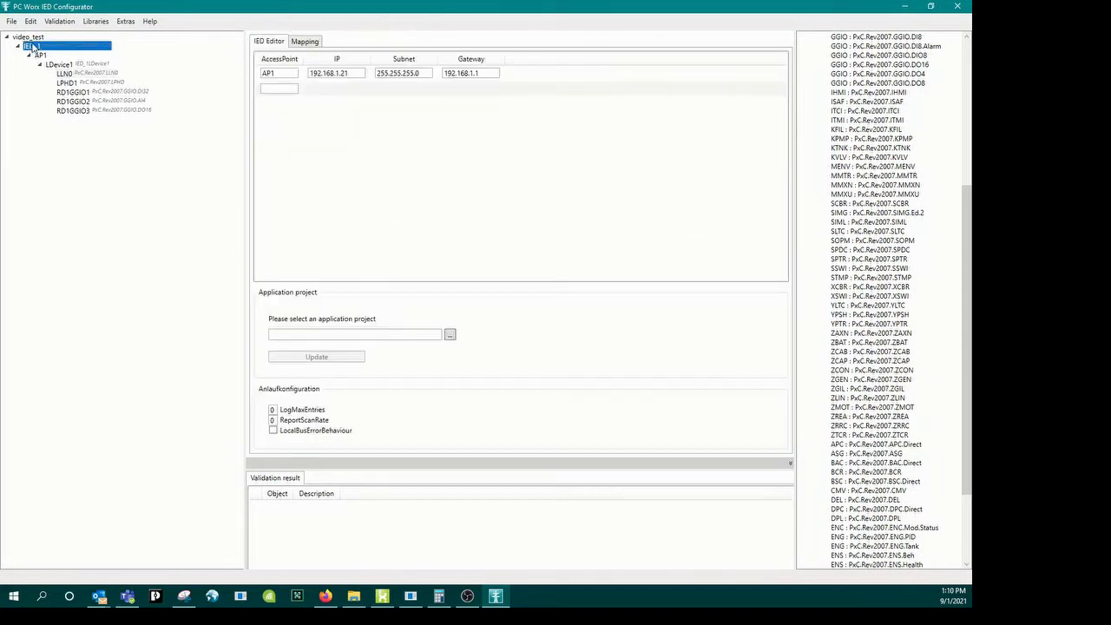
left_click(29, 37)
left_click(512, 65)
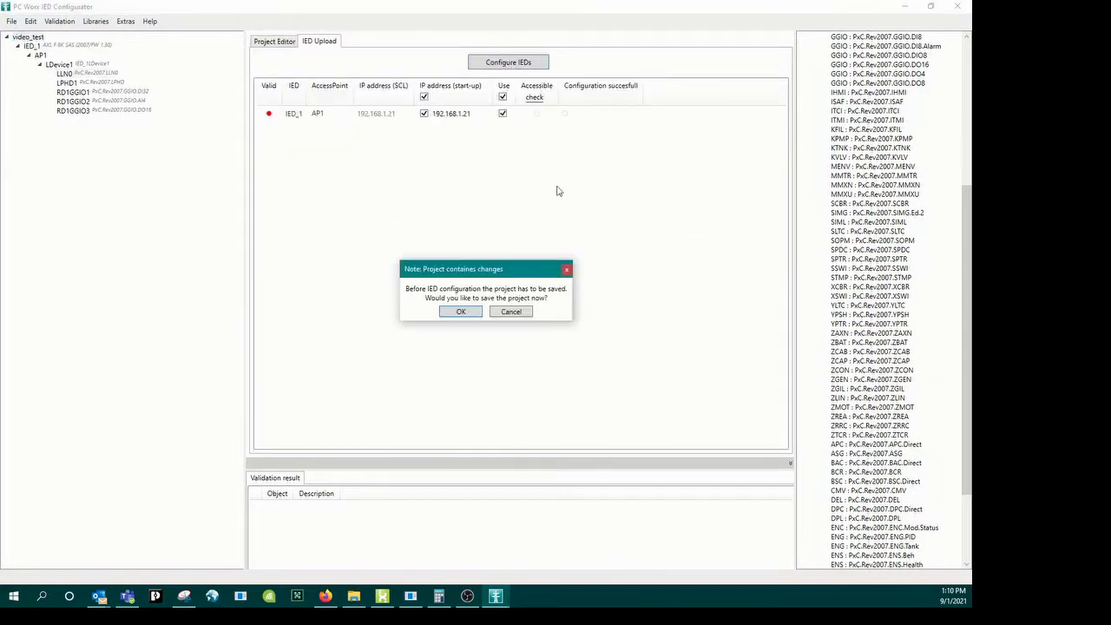
left_click(459, 316)
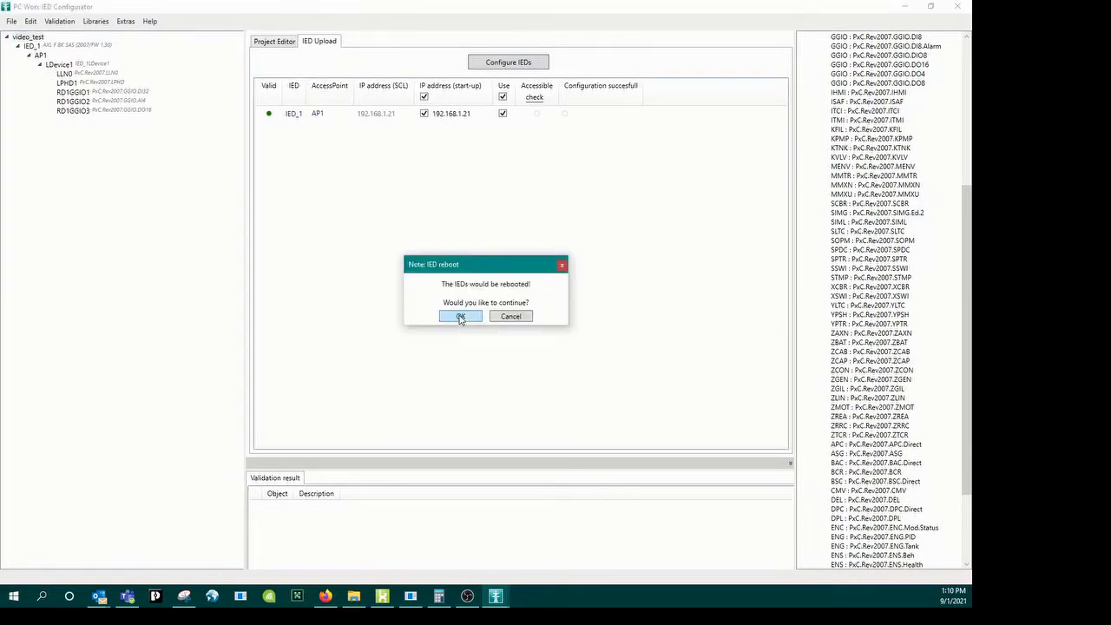
left_click(461, 317)
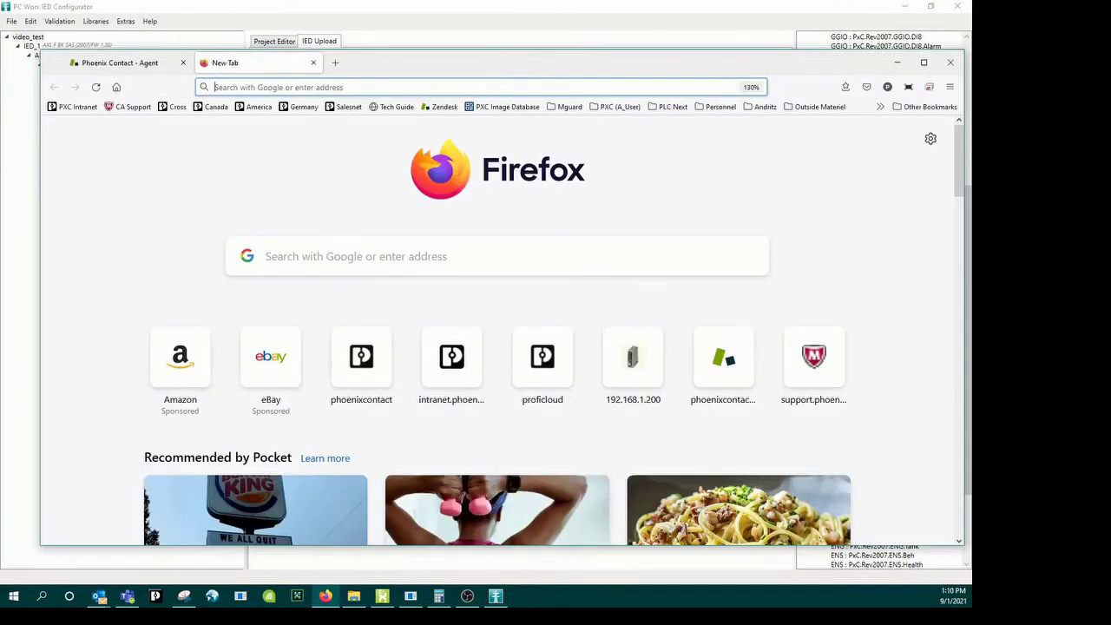
Step: Switch to Firefox, maximize it, and load the bus coupler's web interface at 192.168.1.21
left_click(923, 63)
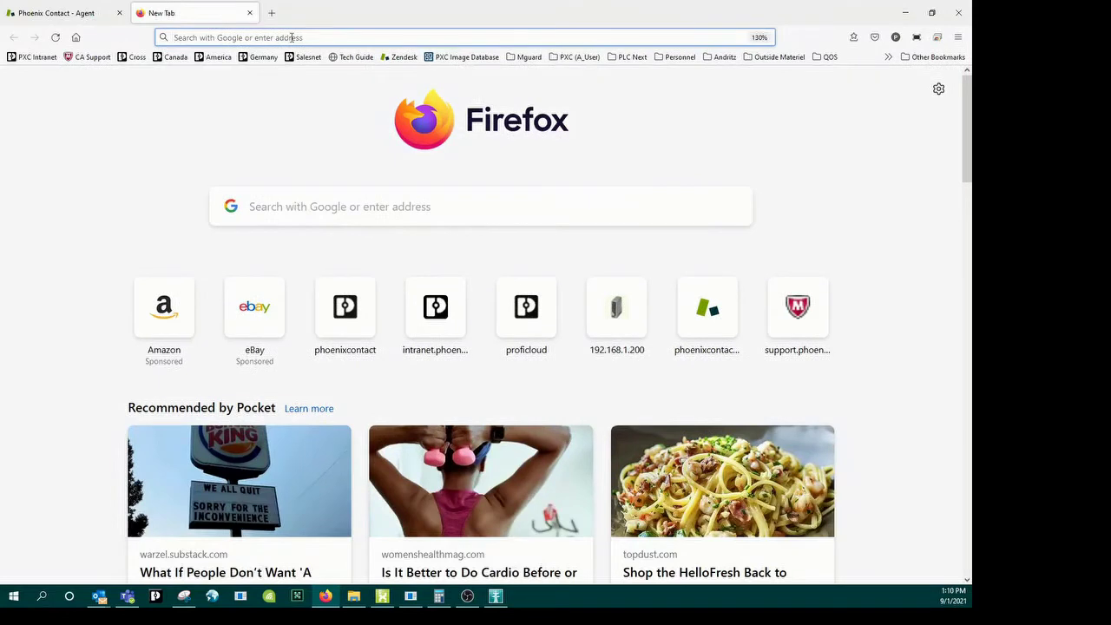
type("192.168.1.21")
key("Return")
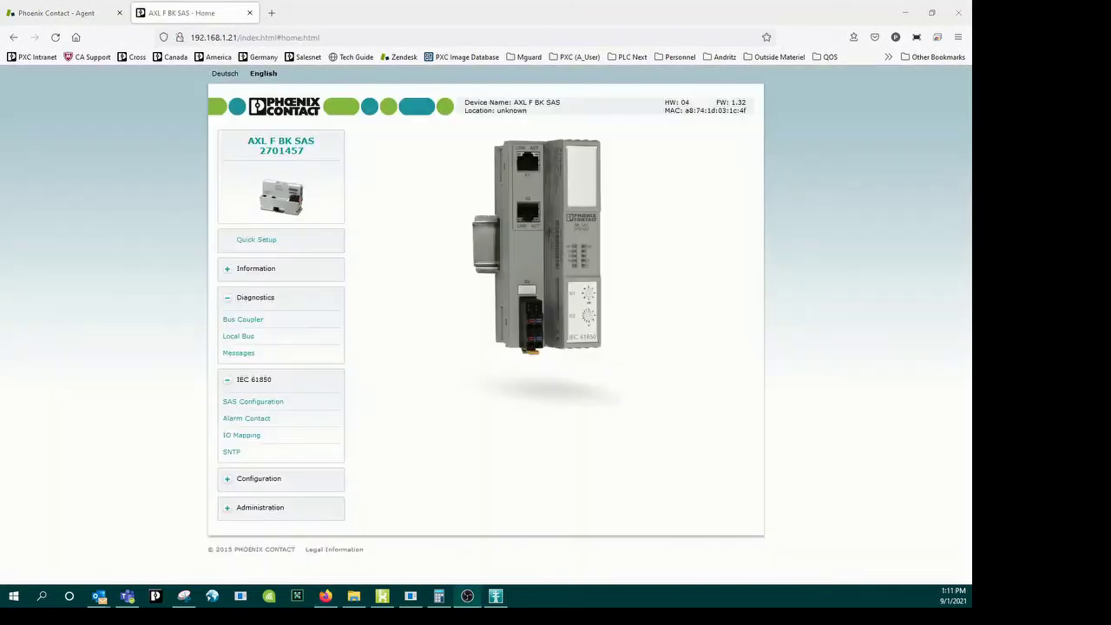
left_click(56, 38)
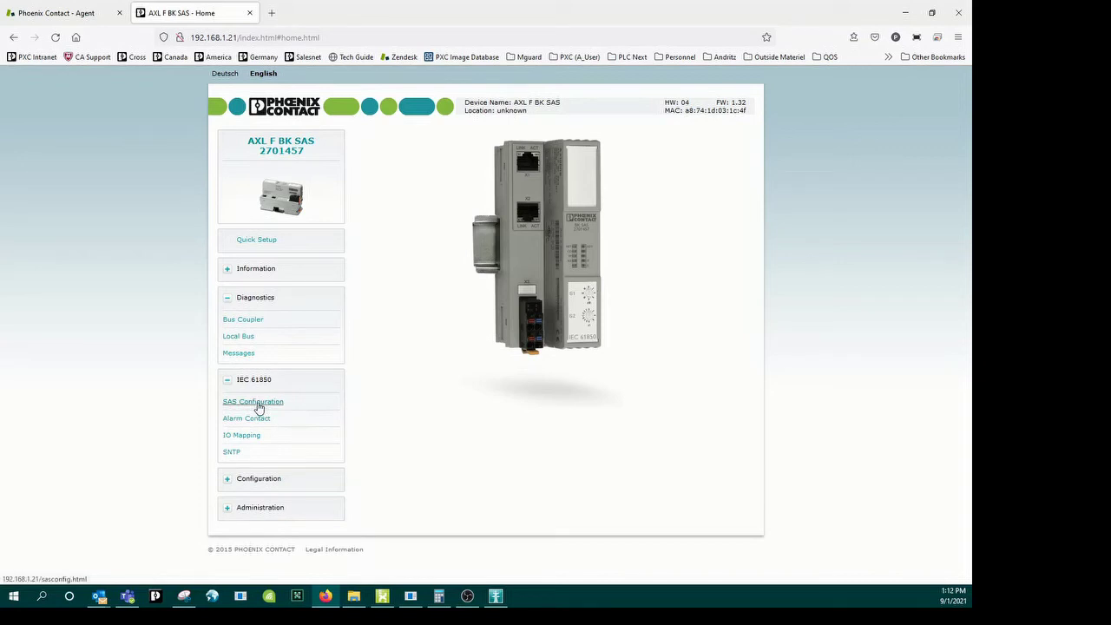
Step: Examine the SCL filename and IED name on the device's SAS Configuration page
left_click(257, 404)
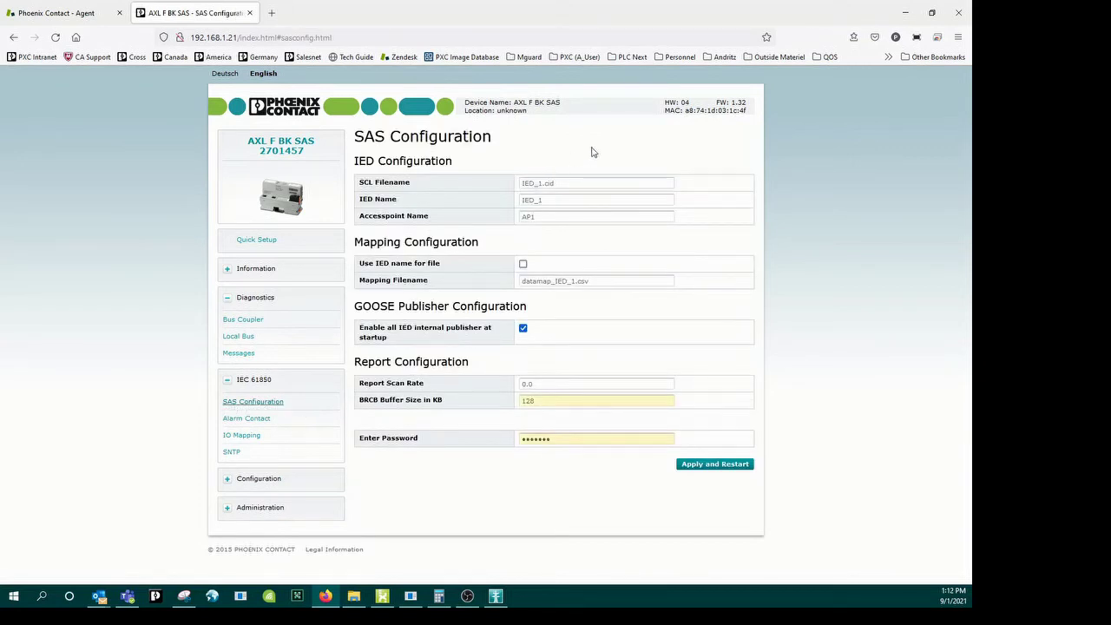
left_click(590, 181)
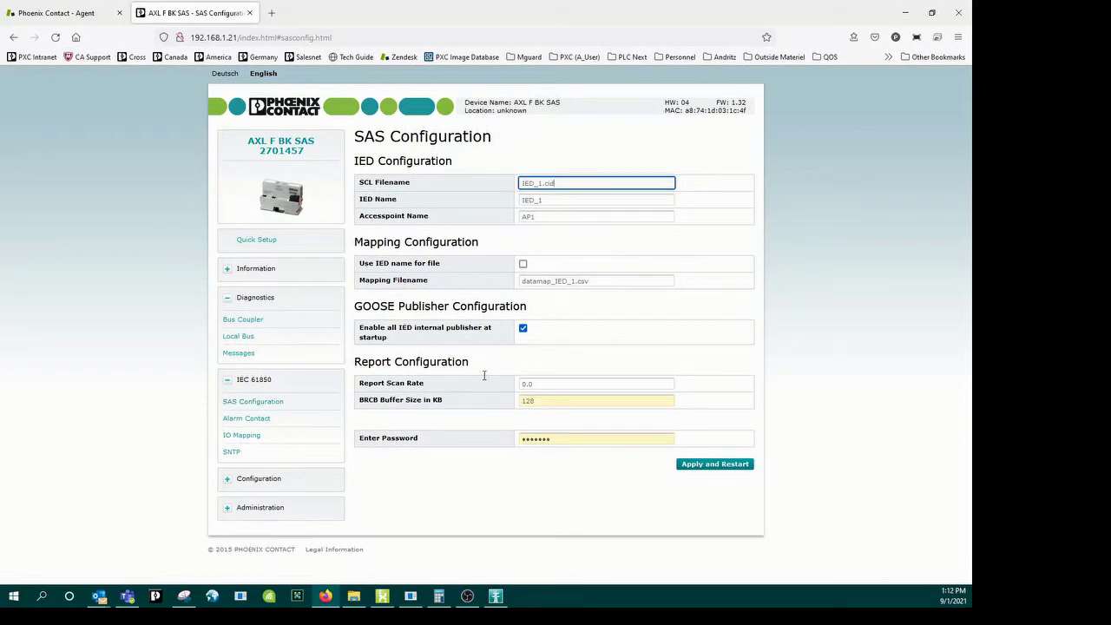
key("Tab")
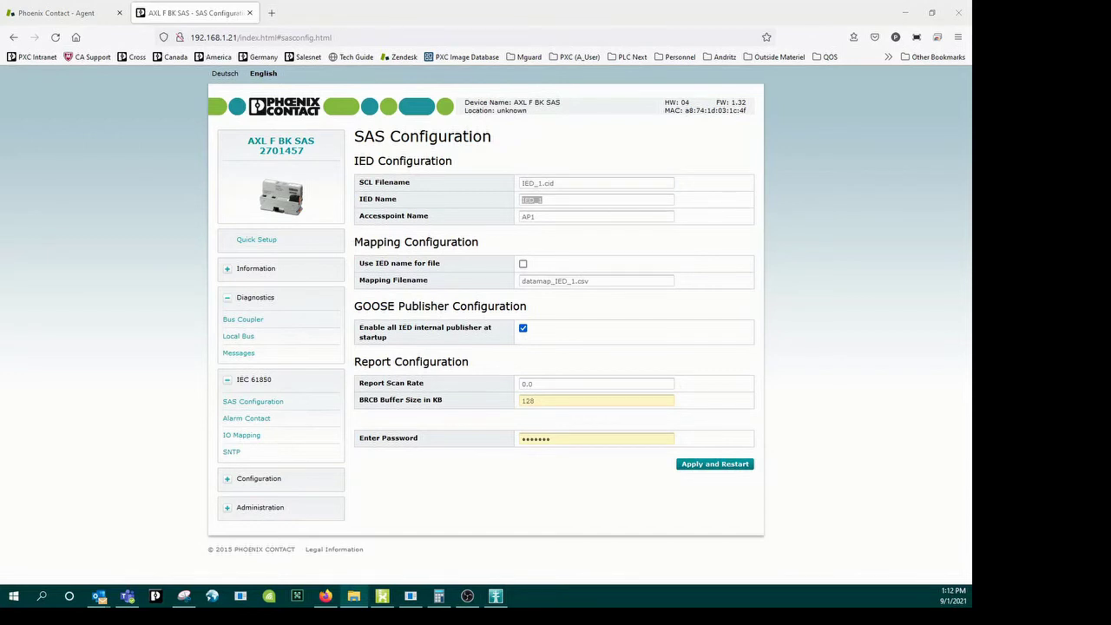
Step: Inspect the IEC61850 folder at ftp://192.168.1.21 in File Explorer for the uploaded configuration files, and close the window
key("alt+Tab")
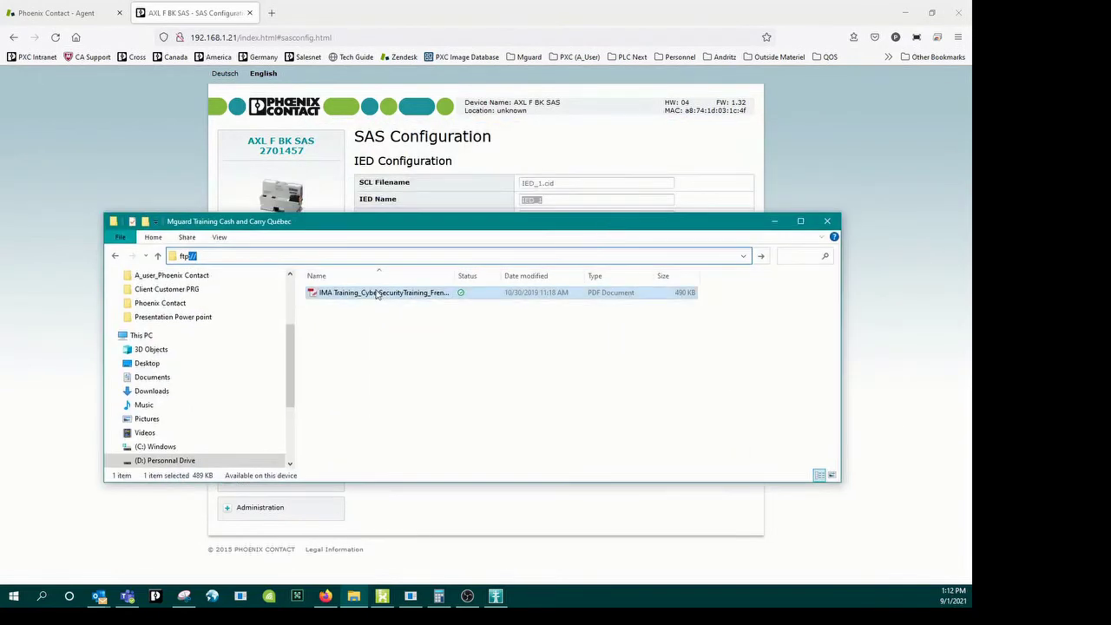
type("192.168.")
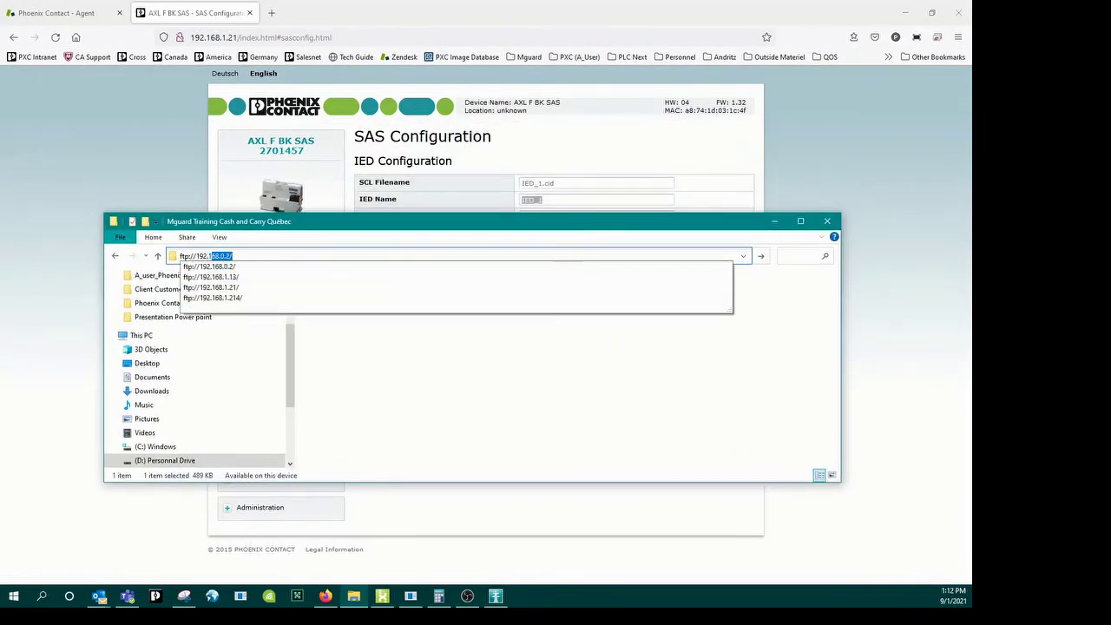
type("1.21")
key("Return")
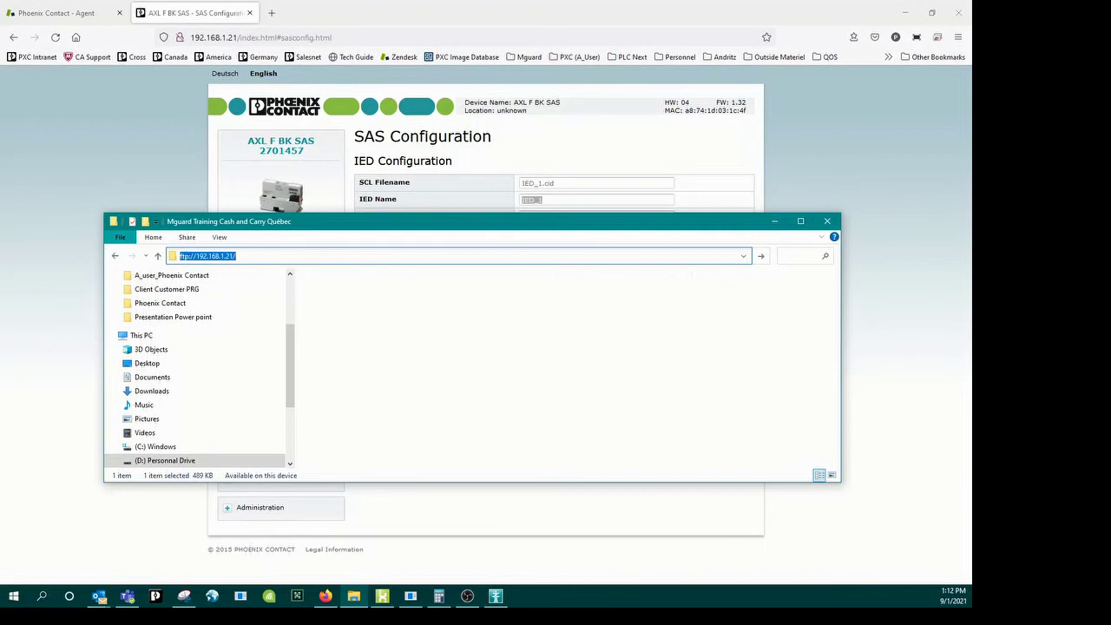
double_click(379, 285)
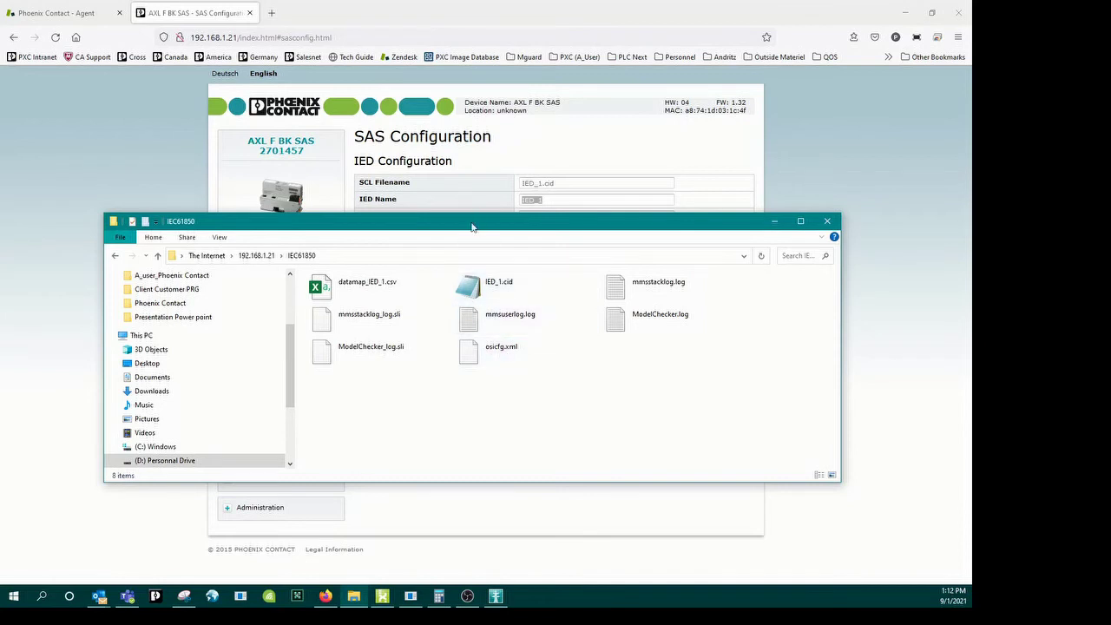
left_click_drag(474, 218, 481, 264)
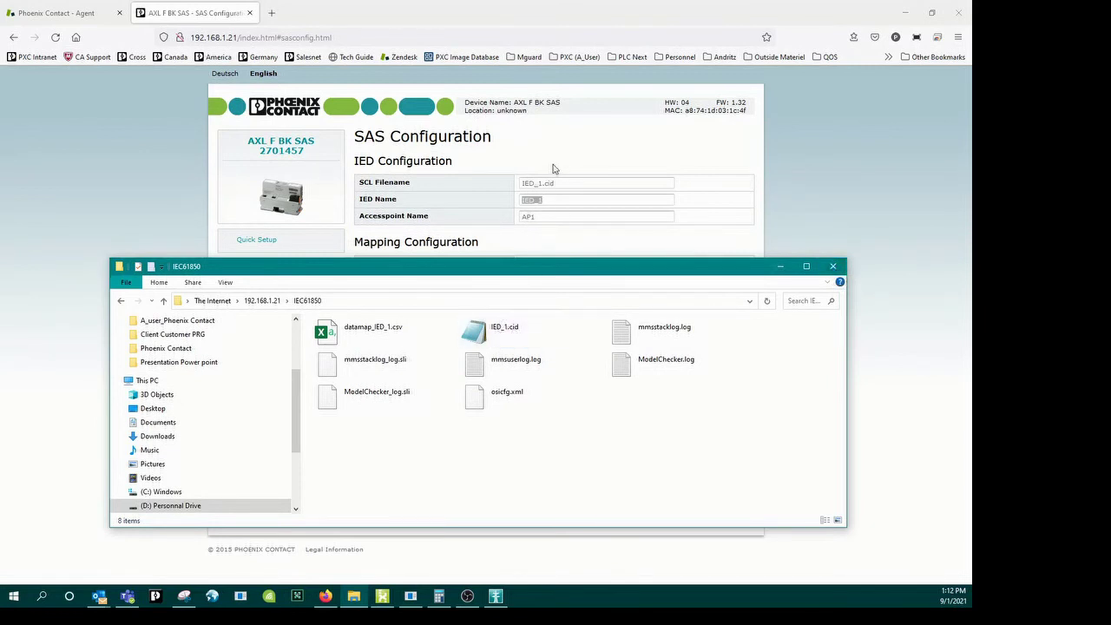
left_click(832, 266)
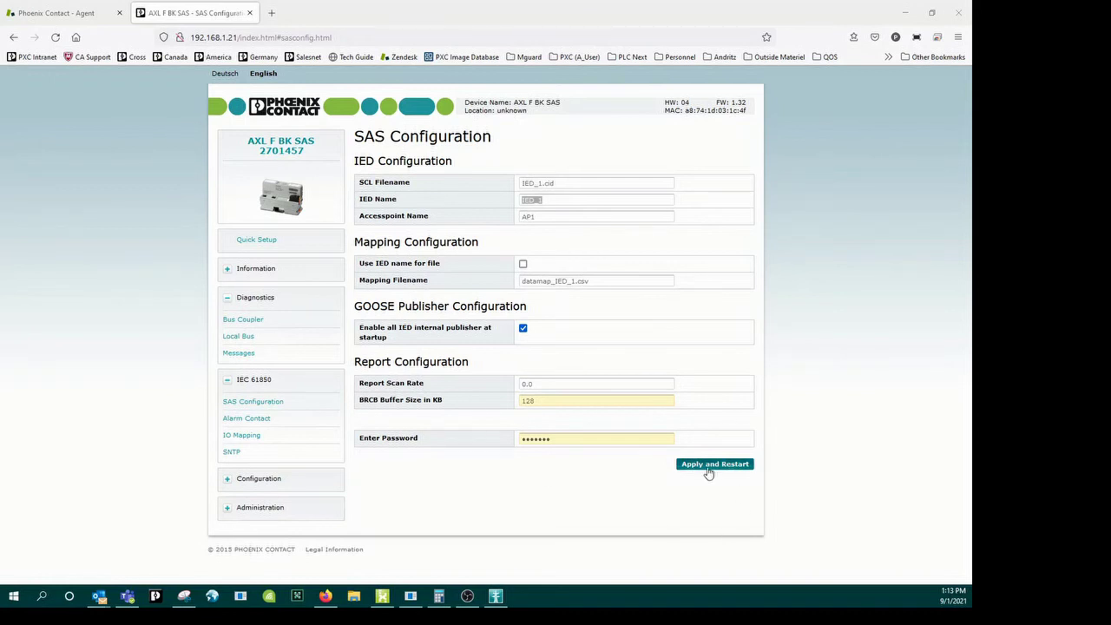
Step: Remove all existing RB1GGIO2 and RB1GGIO3 entries from the device's IO Mapping page
left_click(252, 437)
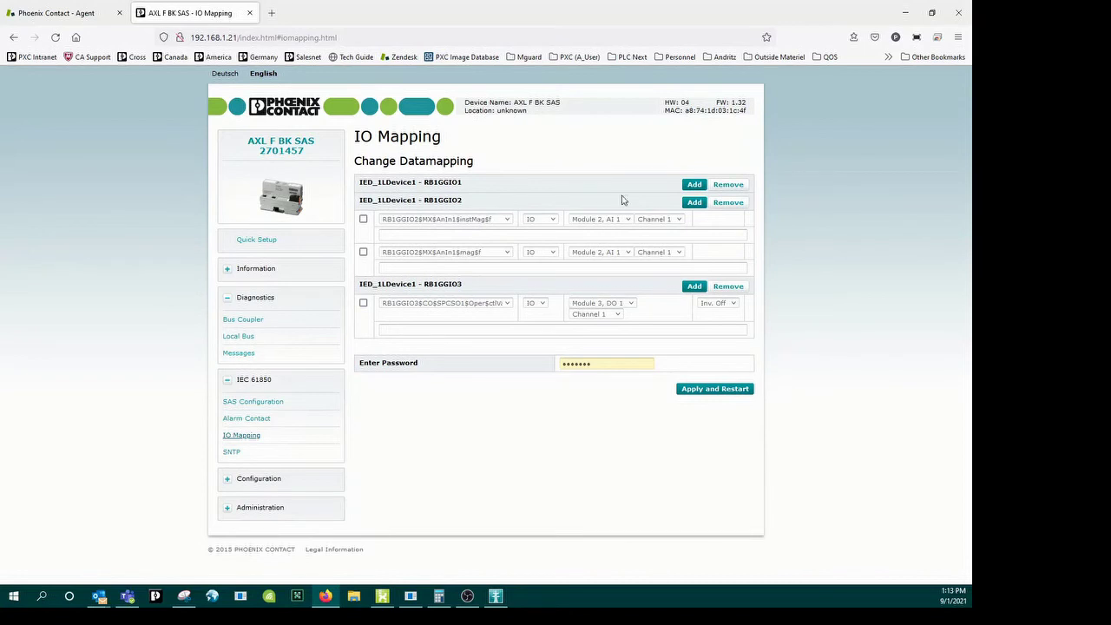
left_click(363, 219)
left_click(362, 252)
left_click(727, 203)
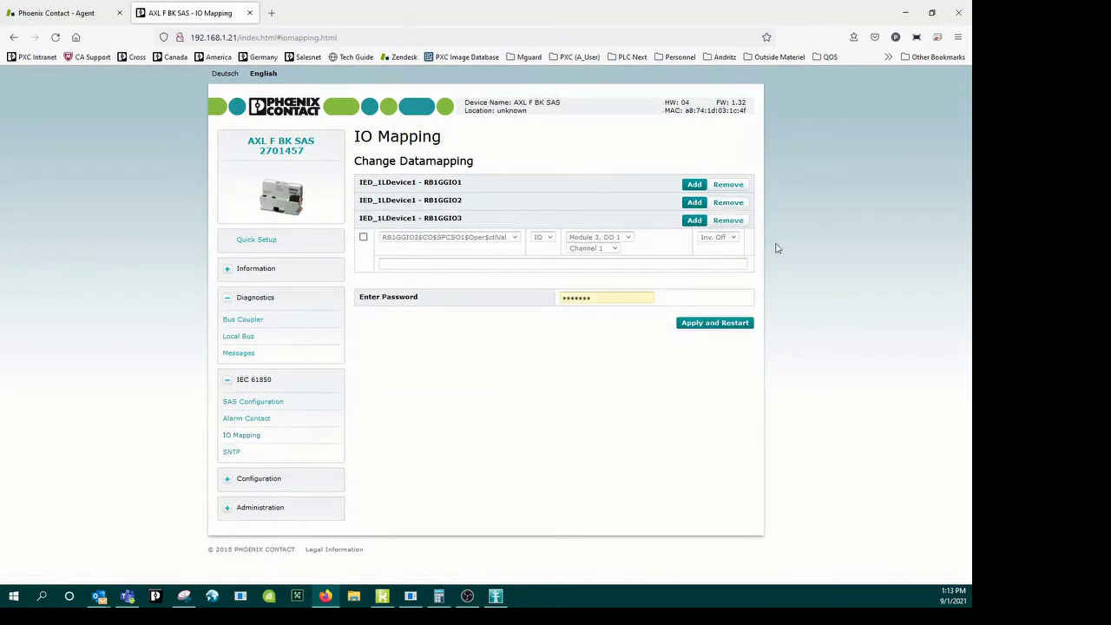
left_click(363, 236)
left_click(725, 221)
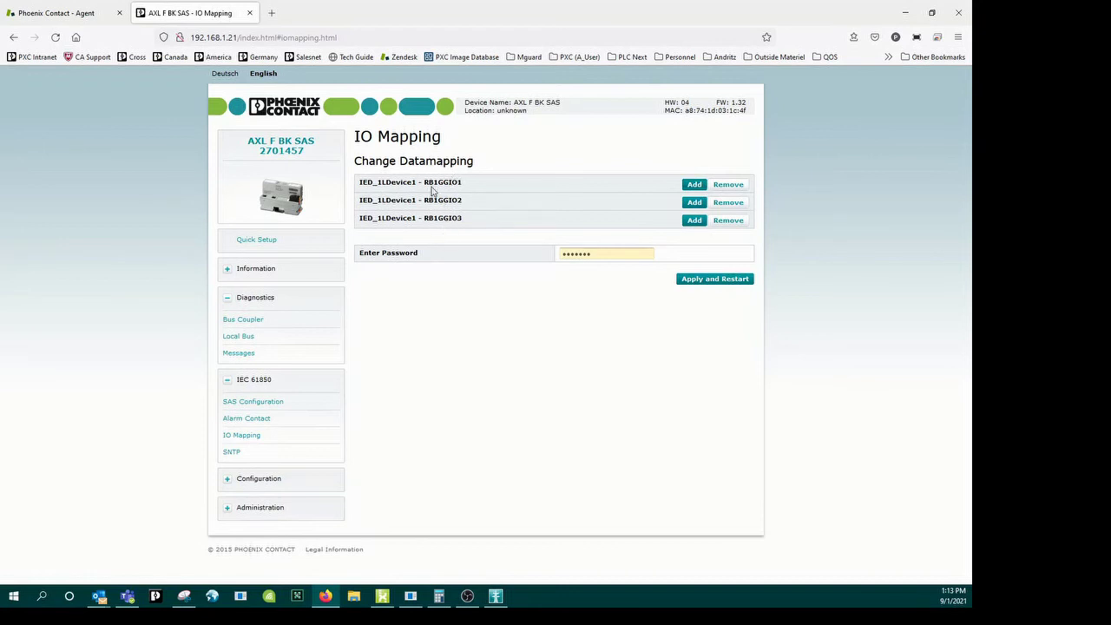
Step: Add an RB1GGIO1 mapping of RB1GGIO1$ST$Ind1$stVal to Module 1, DI 1, Channel 1
left_click_drag(426, 182, 439, 180)
left_click(694, 184)
left_click(496, 201)
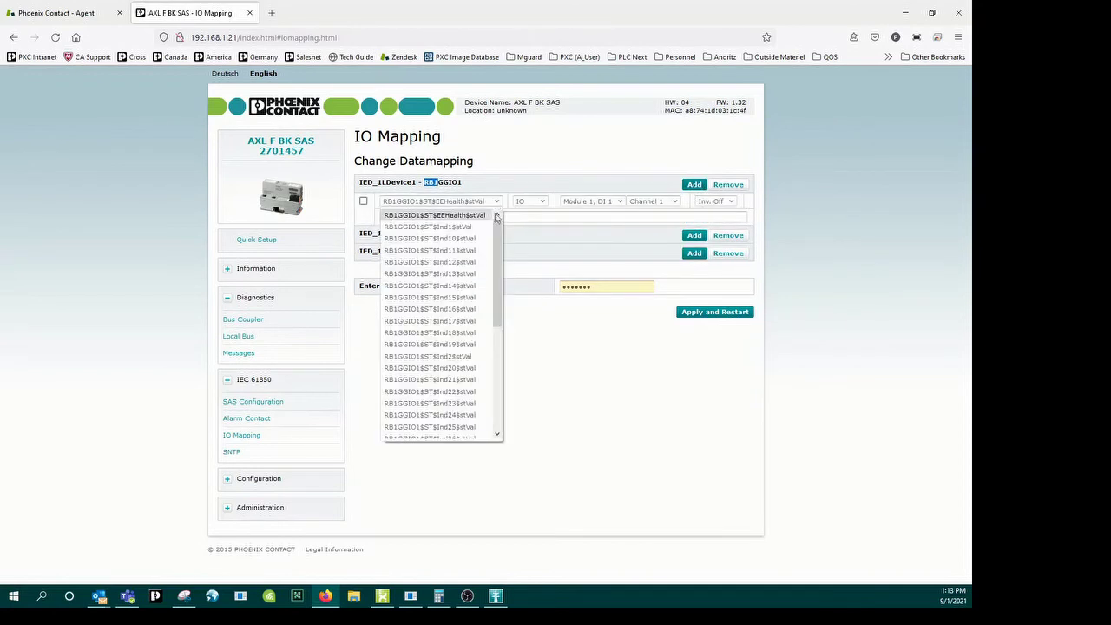
left_click(469, 232)
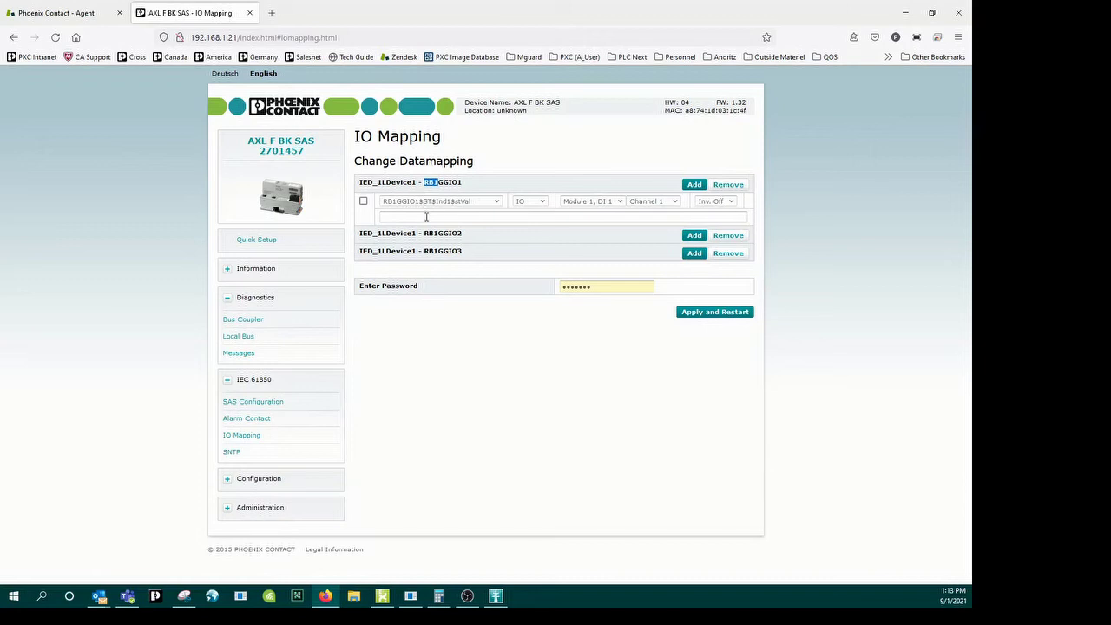
Step: Add an RB1GGIO2 mapping of RB1GGIO2$MX$AnIn1$instMag$f to Module 2, AI 1, Channel 1
left_click(694, 235)
left_click(501, 253)
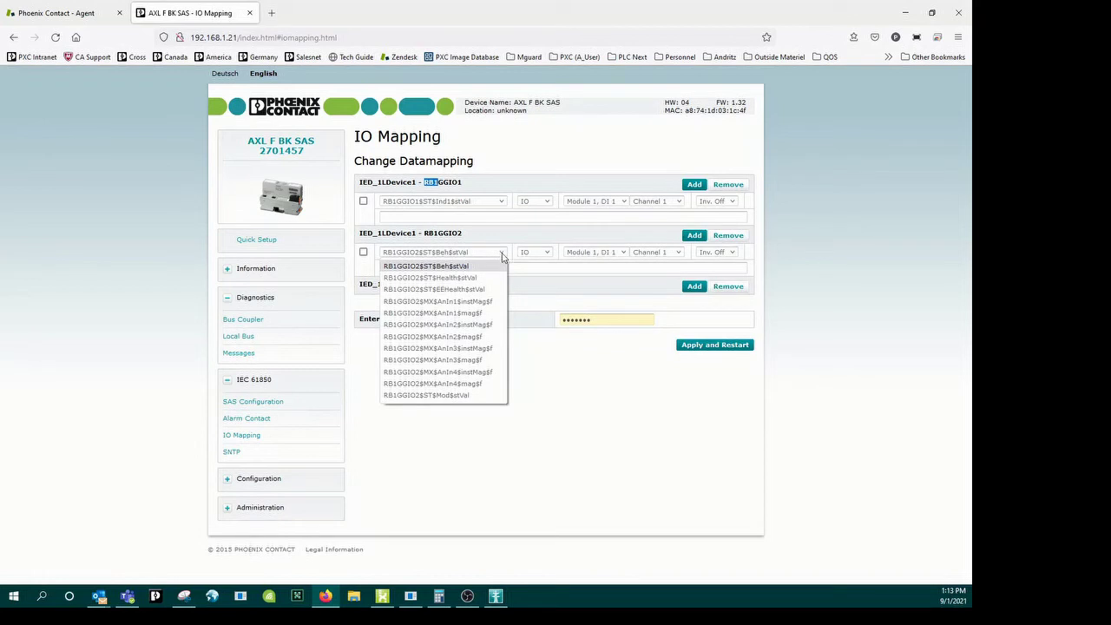
left_click(496, 301)
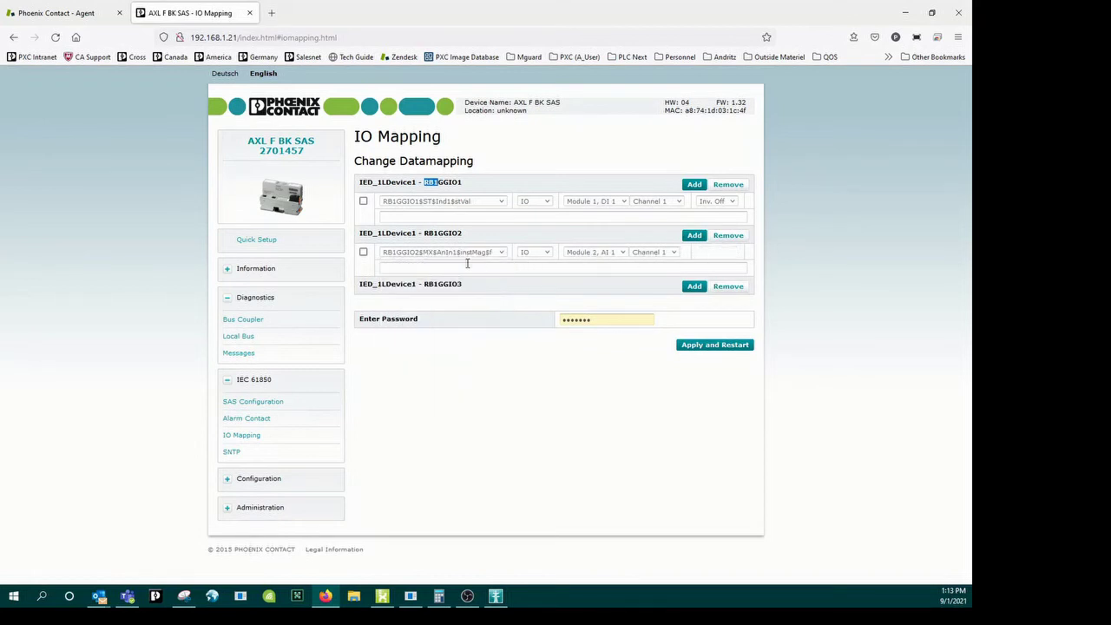
Step: Add a second RB1GGIO2 mapping of RB1GGIO2$MX$AnIn1$mag$f to Module 2, AI 1, Channel 1
left_click(694, 236)
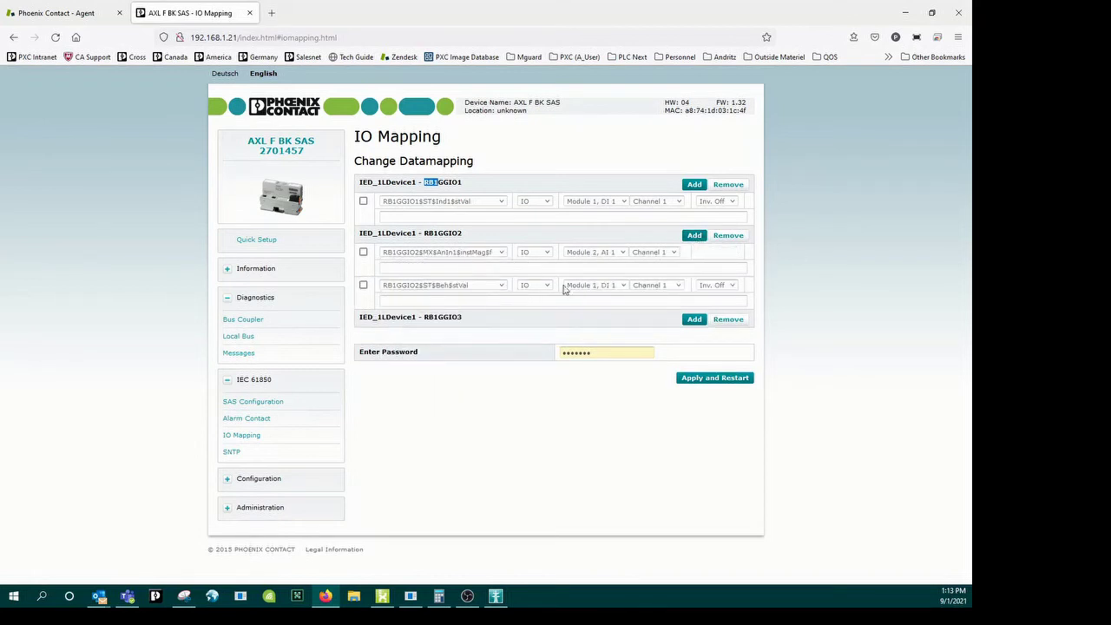
left_click(500, 285)
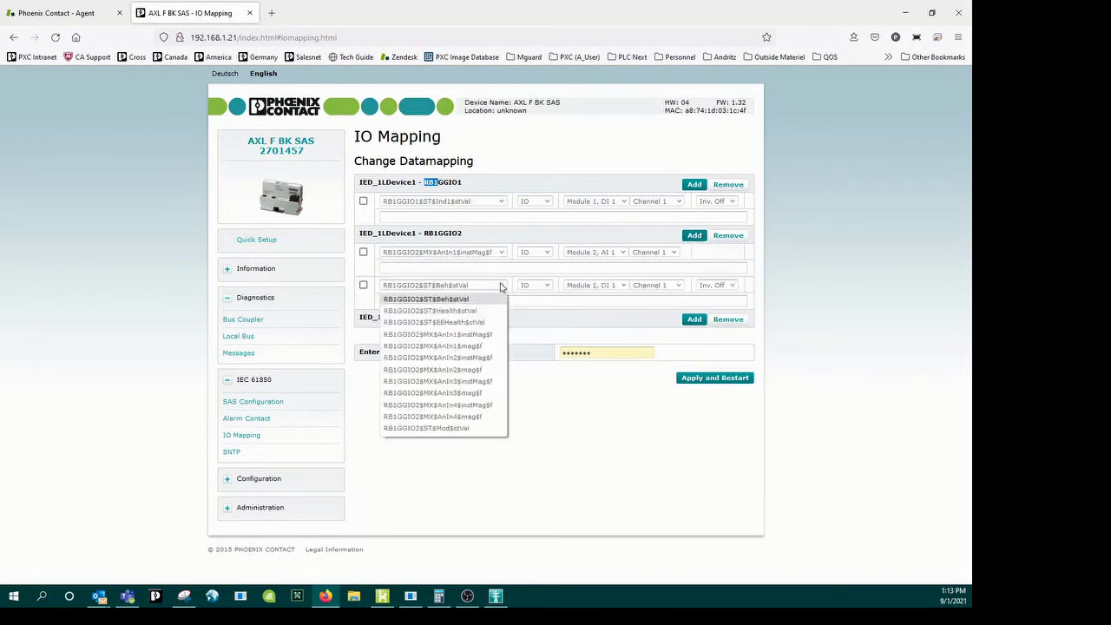
left_click(483, 347)
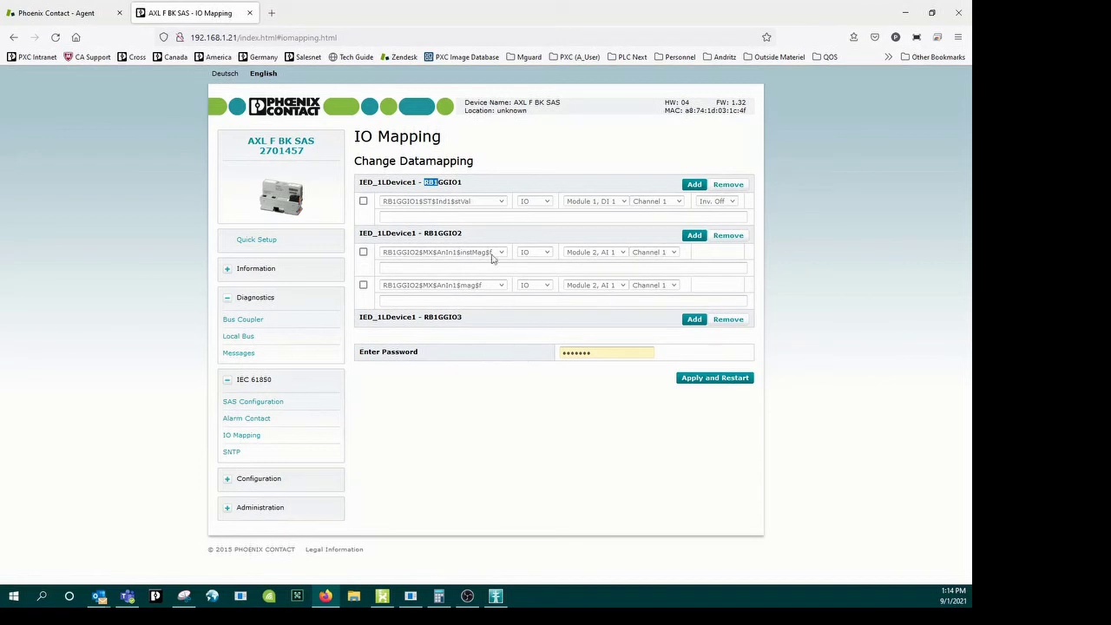
Step: Add an RB1GGIO3 mapping of RB1GGIO3$CO$SPCSO1$Oper$ctlVal to Module 3, DO 1, Channel 1, and apply the mapping with a device restart
left_click(695, 318)
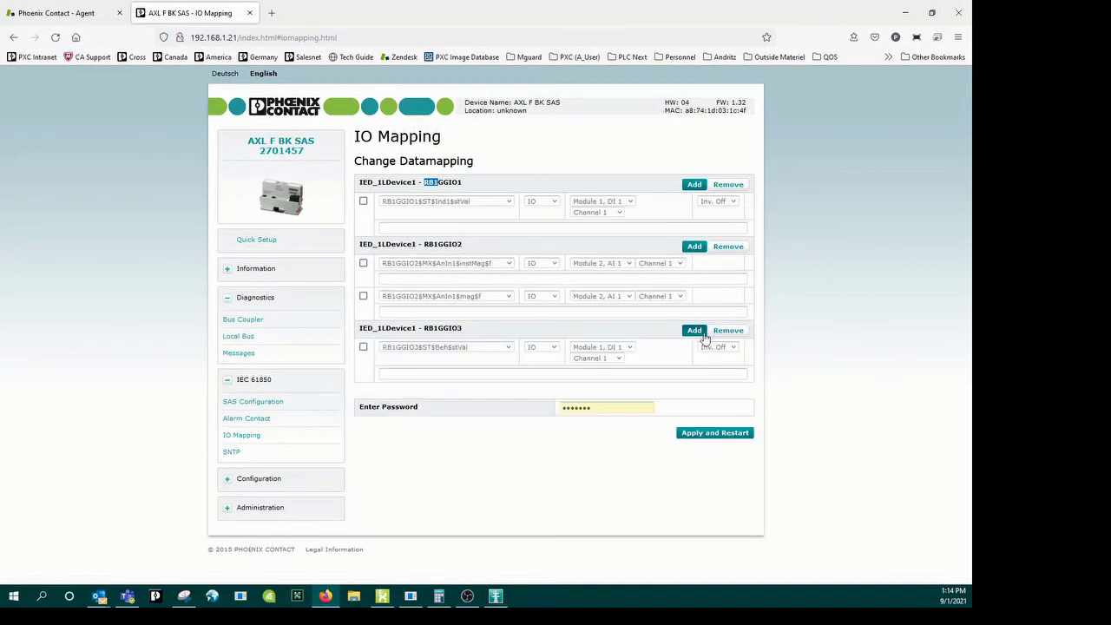
left_click(509, 347)
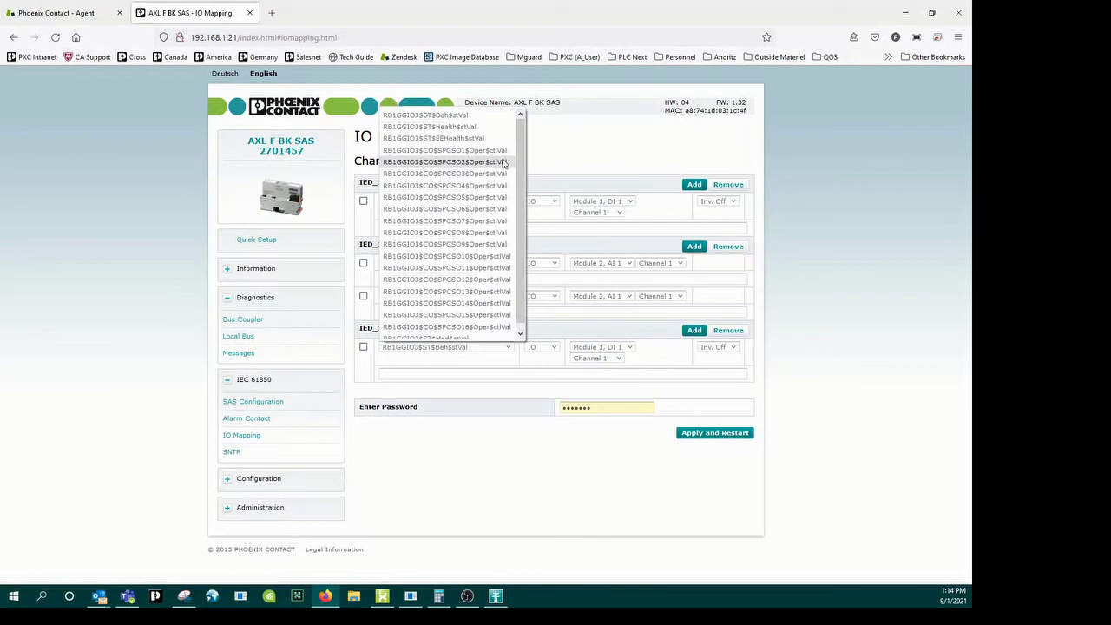
left_click(468, 162)
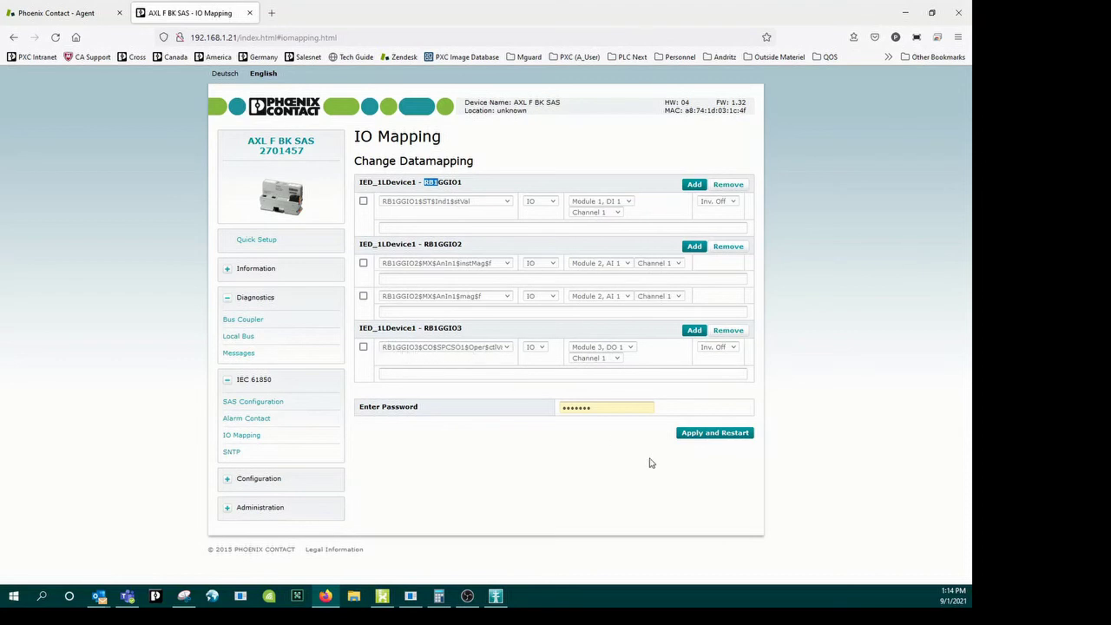
left_click(719, 435)
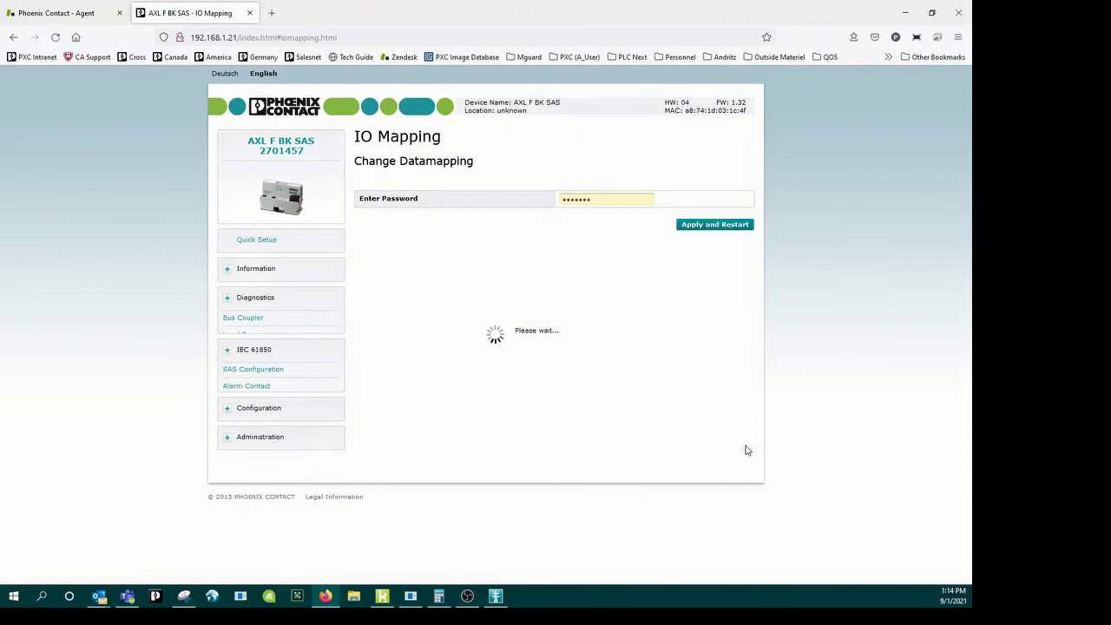
Step: Check the Bus Coupler diagnostics and review the device's SAS Configuration page
left_click(246, 319)
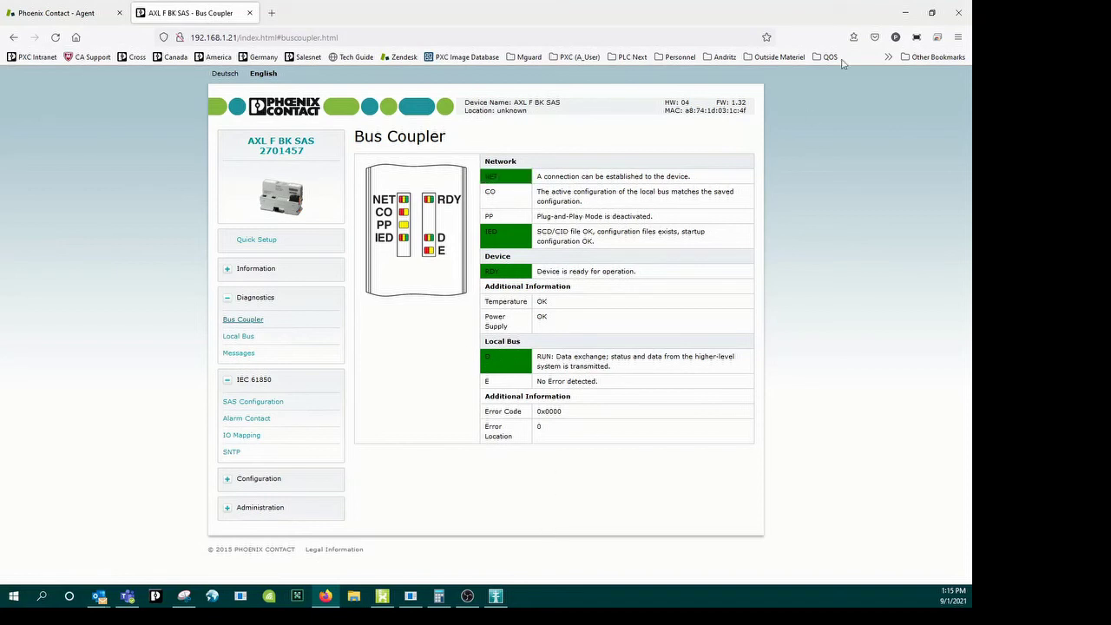
left_click(239, 402)
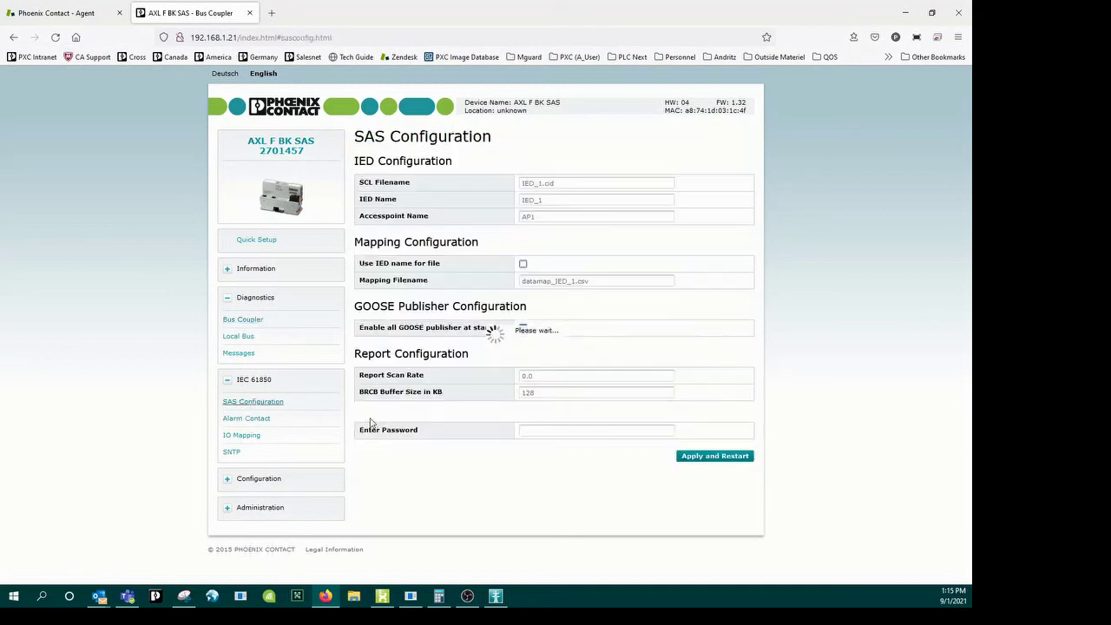
left_click_drag(556, 440, 486, 446)
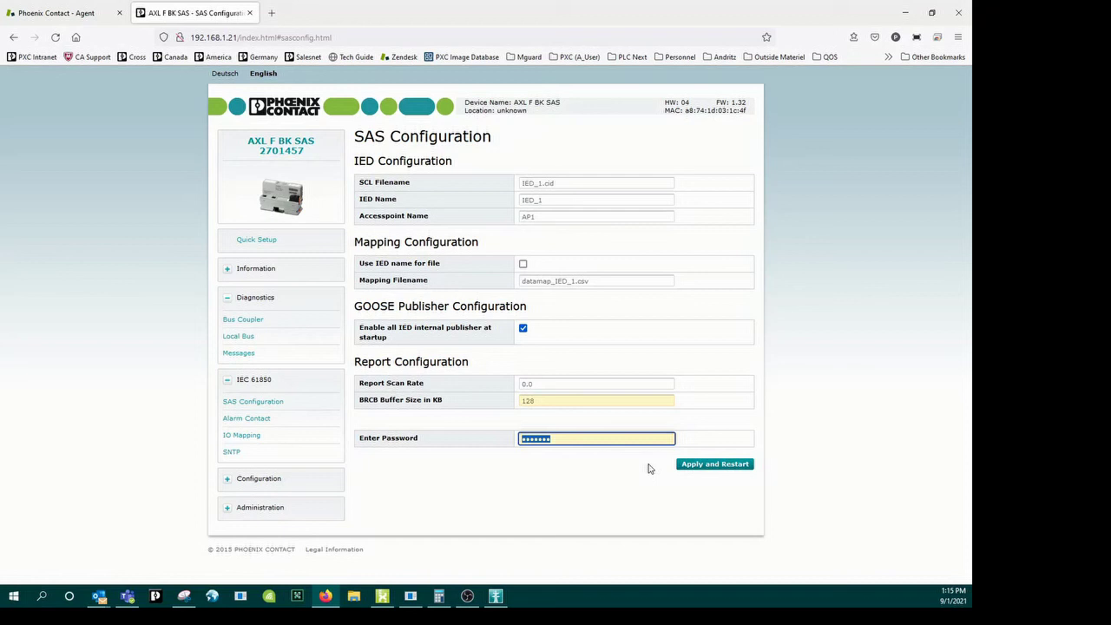
Step: Launch IEDExplorer and connect to the IED at 192.168.1.21
left_click(14, 595)
type("l")
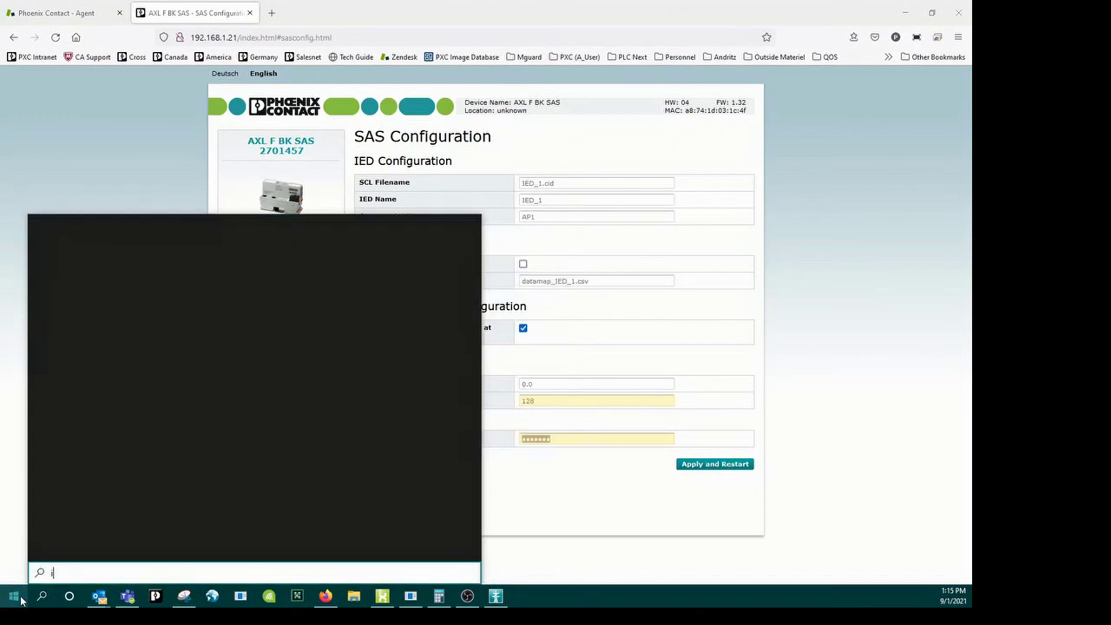
type("ed")
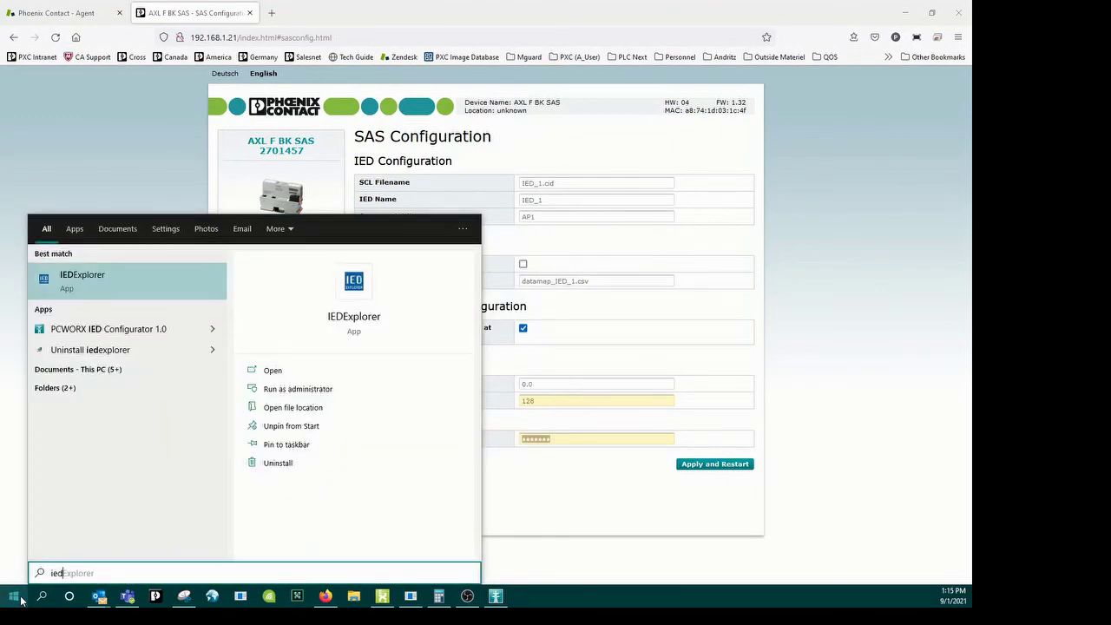
key("Return")
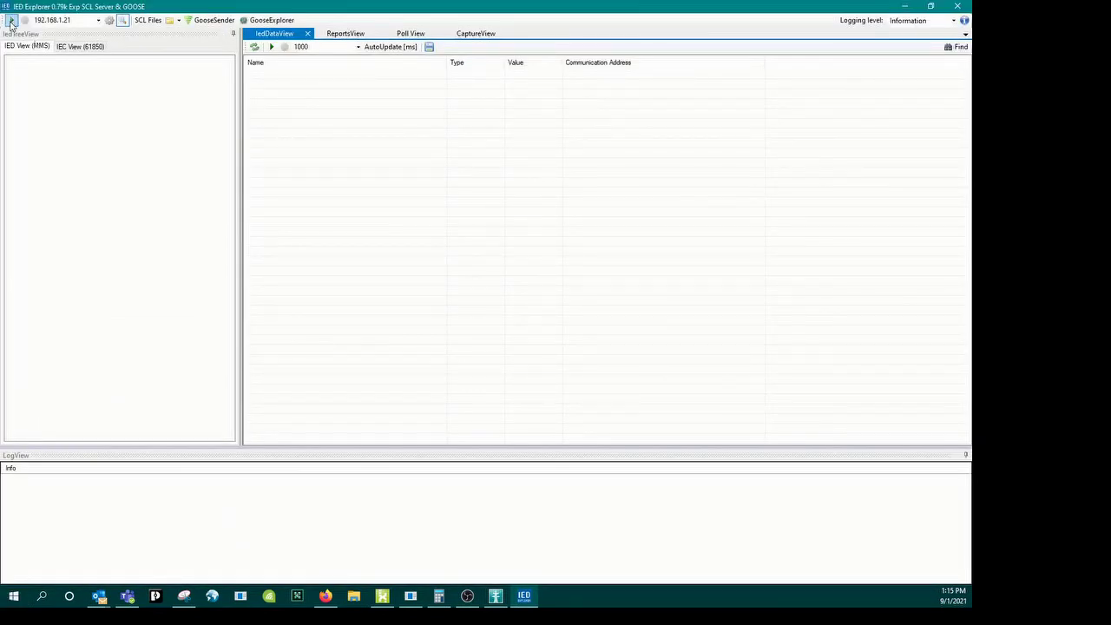
left_click(12, 20)
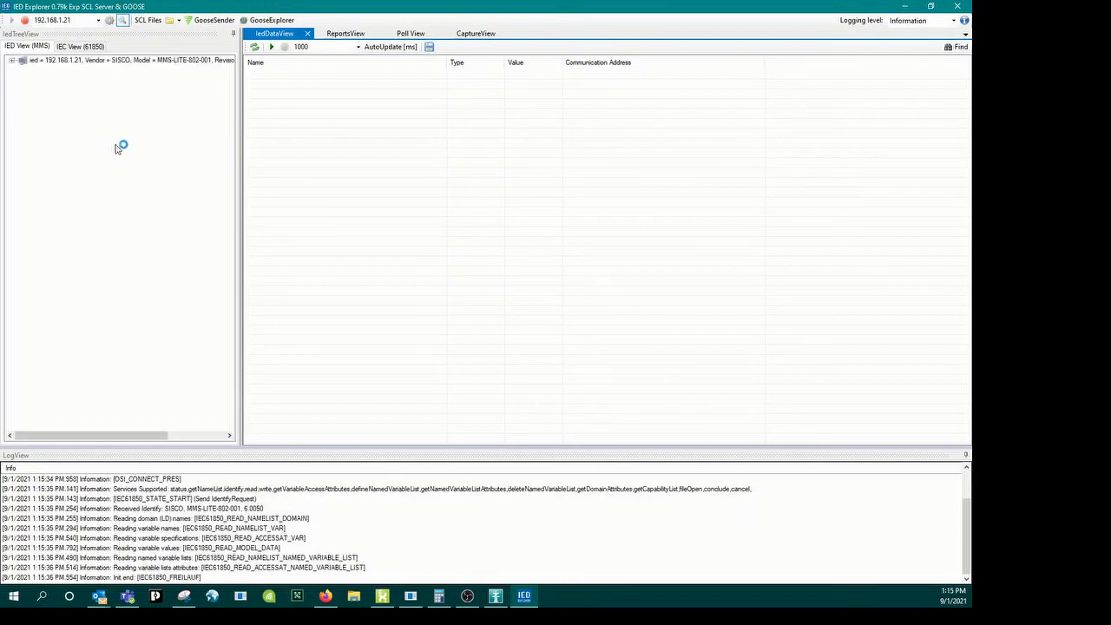
Step: Expand IED_1LDevice1 down to LLN0$DataSet1 and view the dataset's members and values
left_click(12, 61)
left_click(12, 60)
left_click(23, 69)
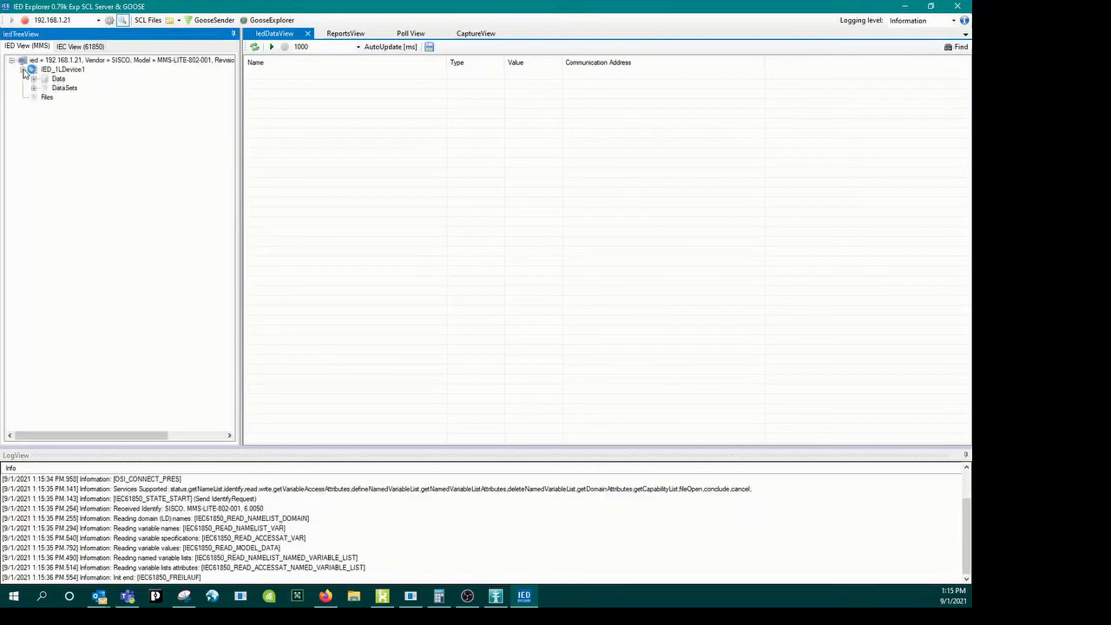
left_click(33, 88)
double_click(78, 97)
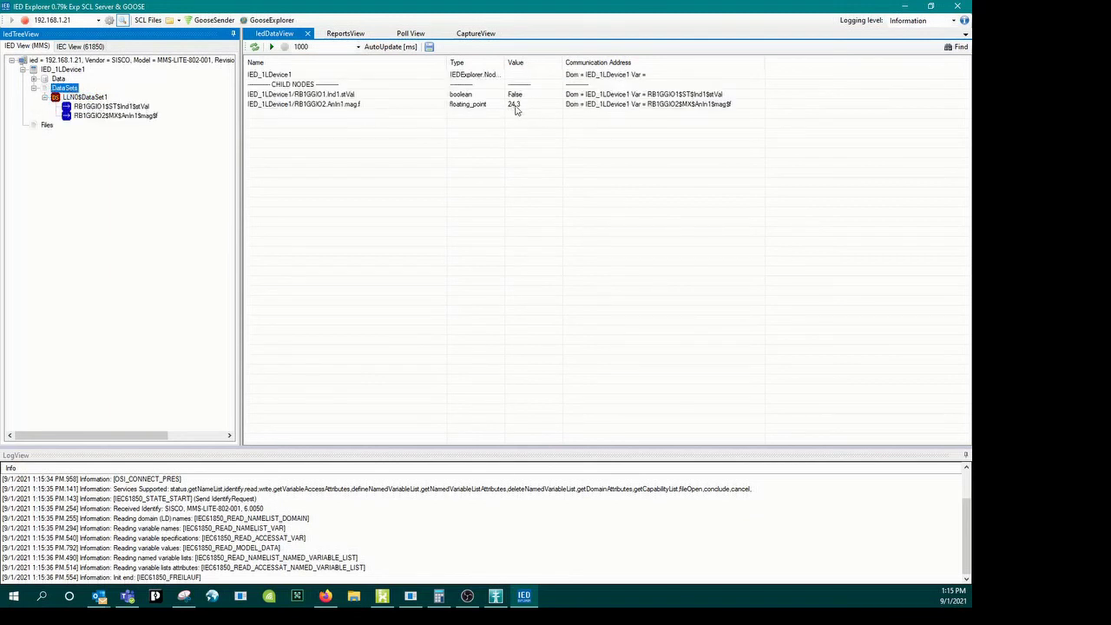
Step: Start the 1000 ms auto-update and view the dataset members RB1GGIO1$ST$Ind1$stVal and RB1GGIO2$MX$AnIn1$mag$f
left_click(117, 107)
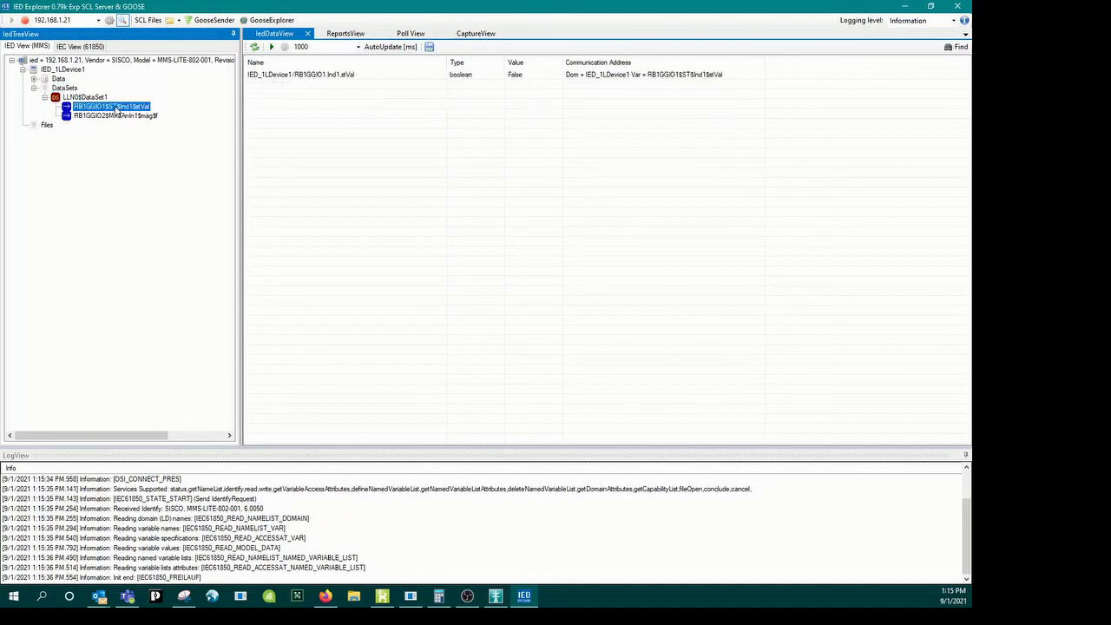
left_click(272, 48)
left_click(80, 116)
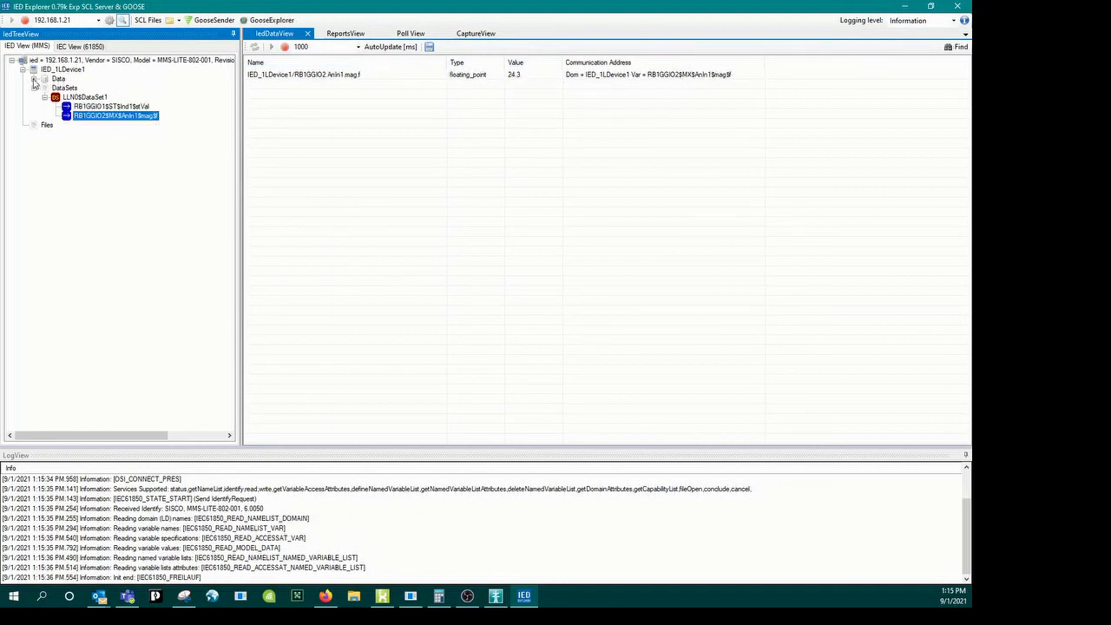
Step: Expand the device's Data node and its RB1GGIO1, RB1GGIO2 and RB1GGIO3 logical nodes
left_click(34, 79)
left_click(44, 125)
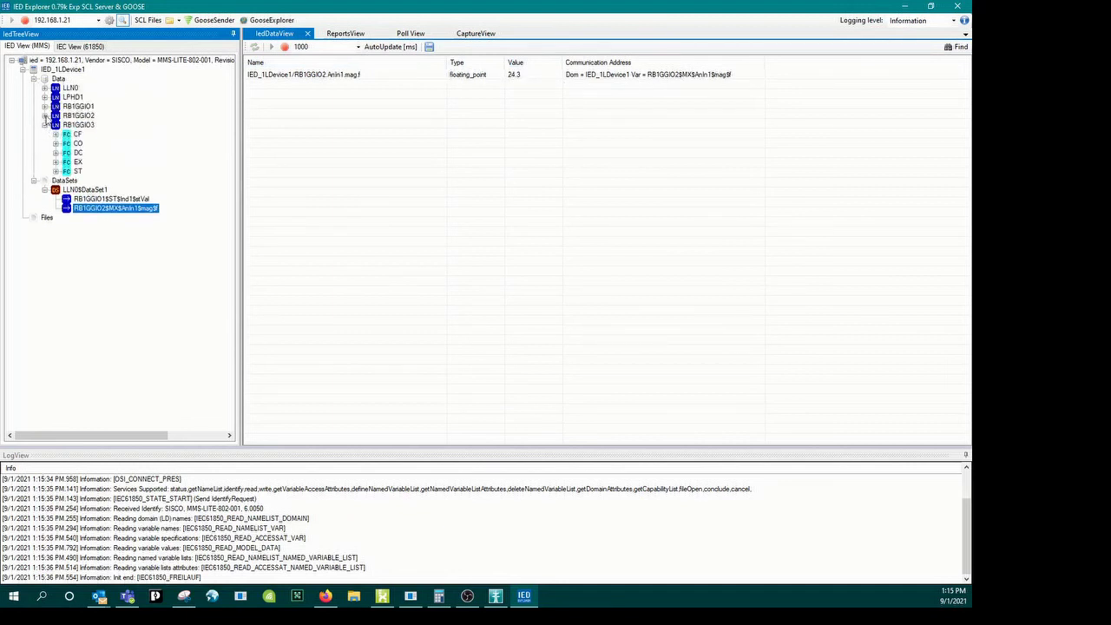
left_click(44, 116)
left_click(44, 106)
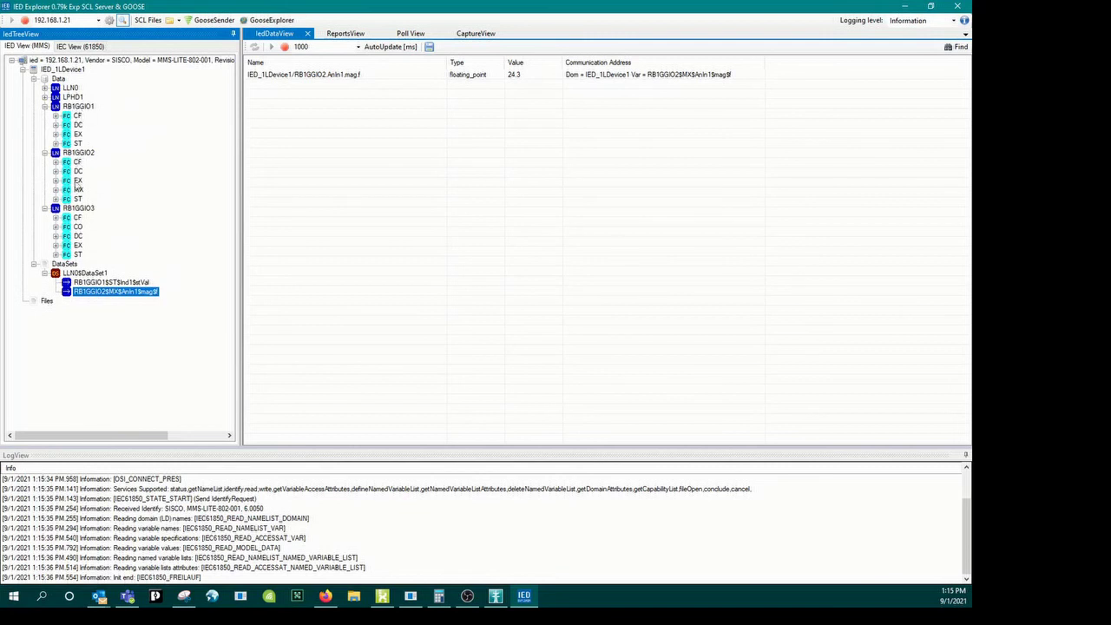
Step: Compare the live instMag f and mag f values of AnIn1 under RB1GGIO2's MX group
left_click(56, 189)
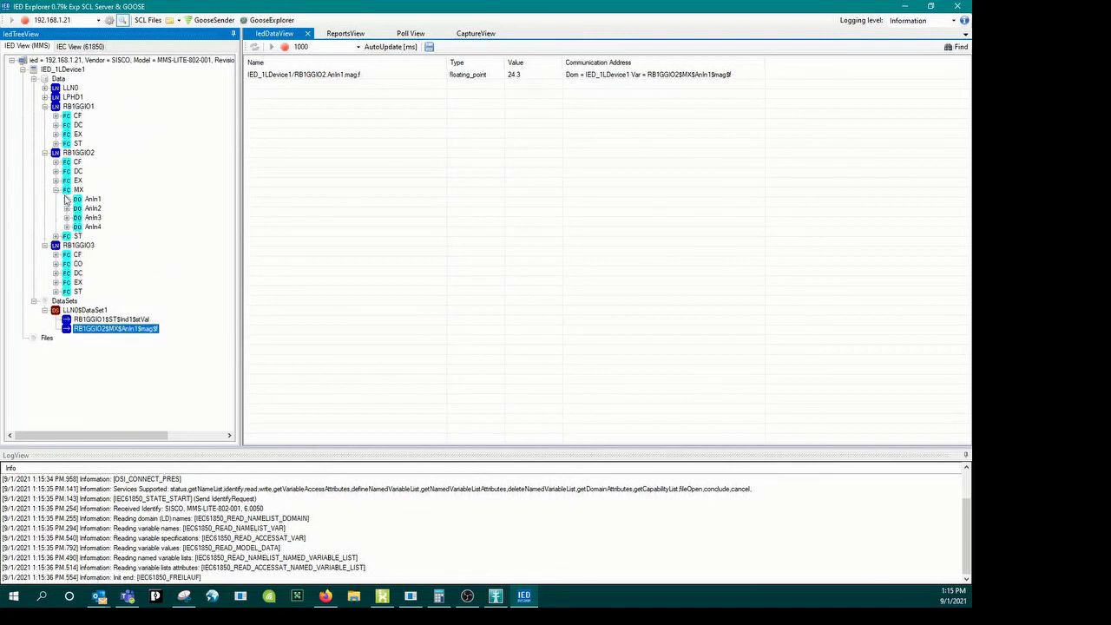
left_click(66, 199)
left_click(77, 208)
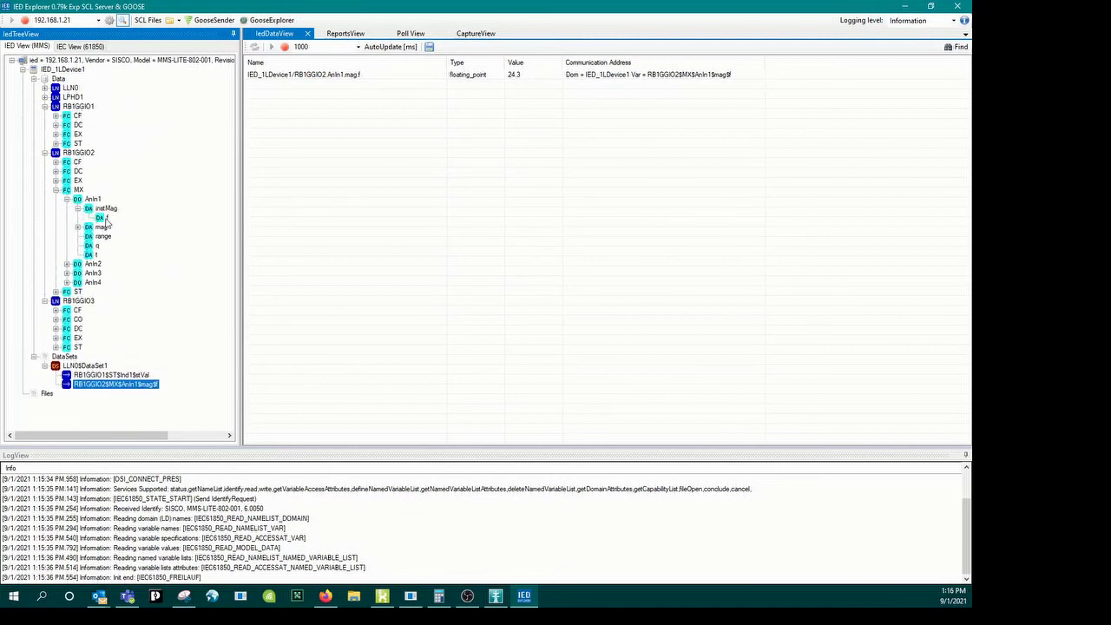
left_click(104, 218)
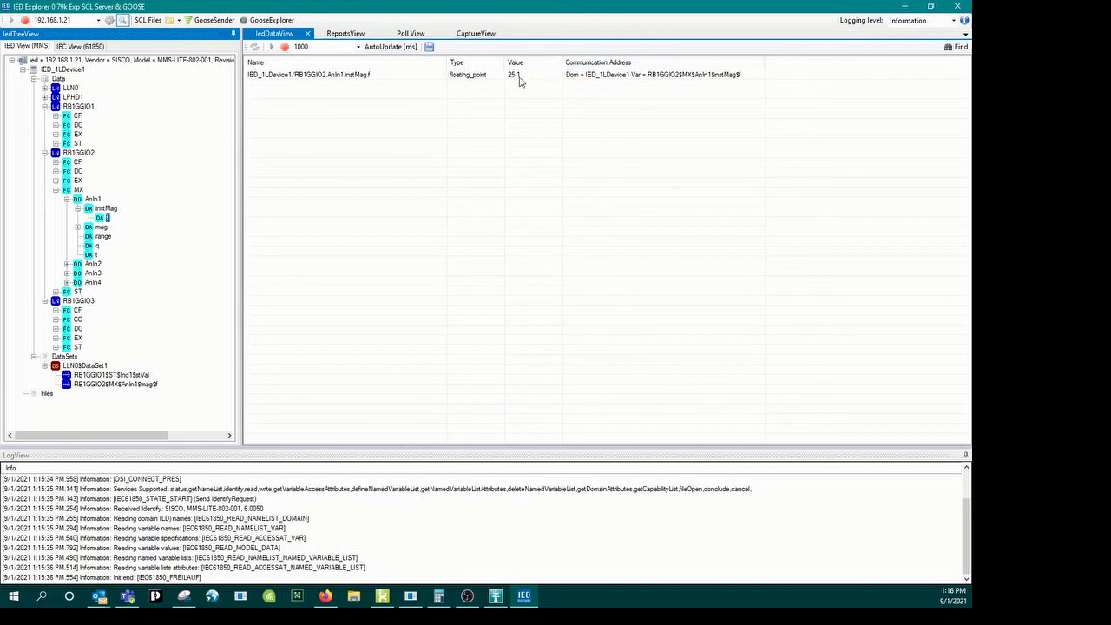
left_click(77, 227)
left_click(105, 237)
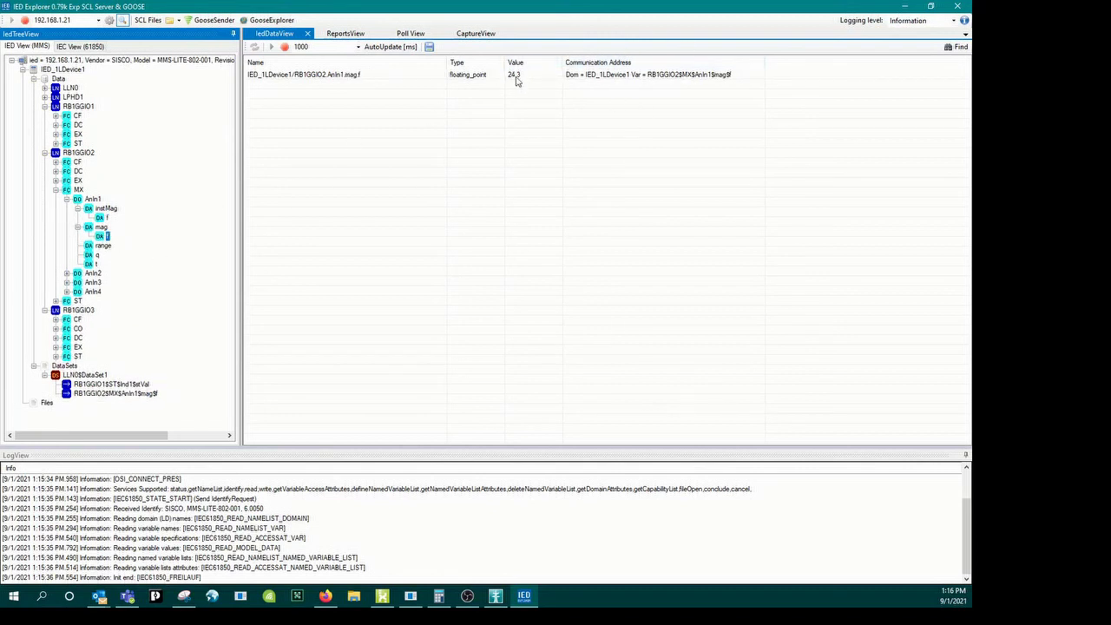